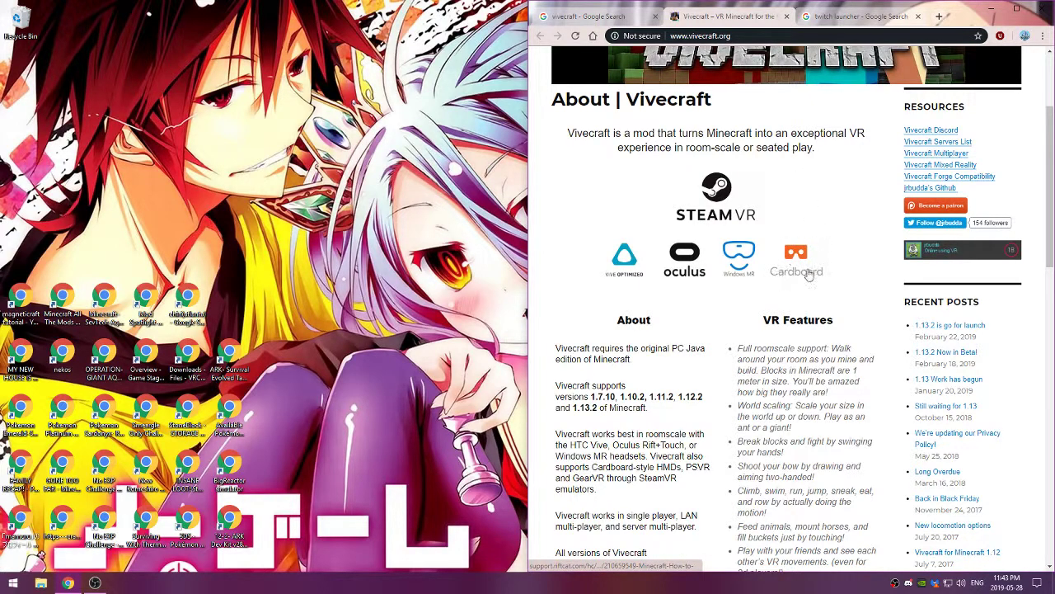
Step: Bring up the Twitch desktop app downloads page in the browser and open the Downloads folder in File Explorer
click(823, 21)
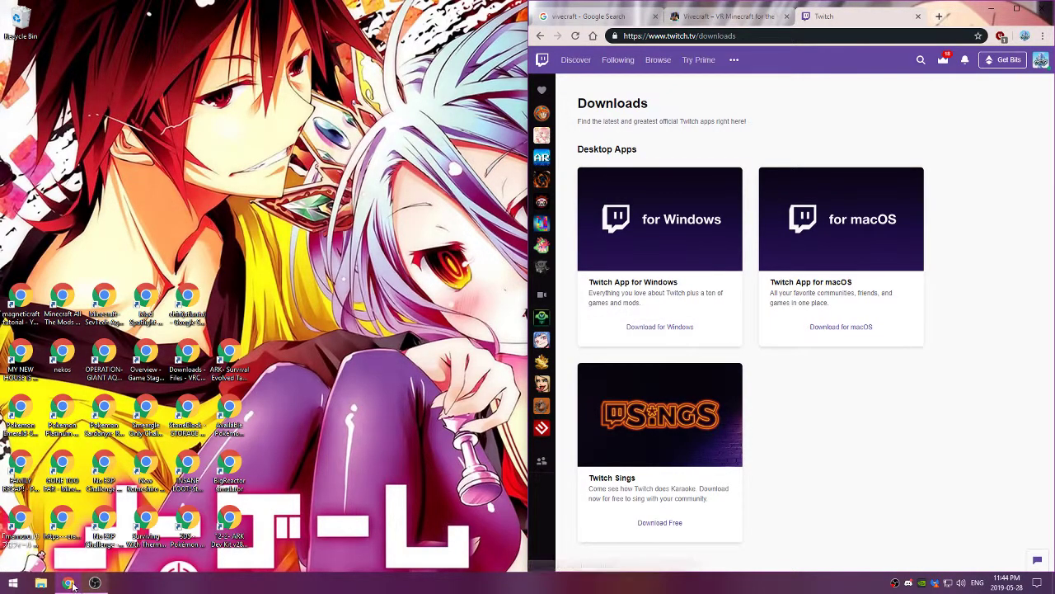
click(40, 583)
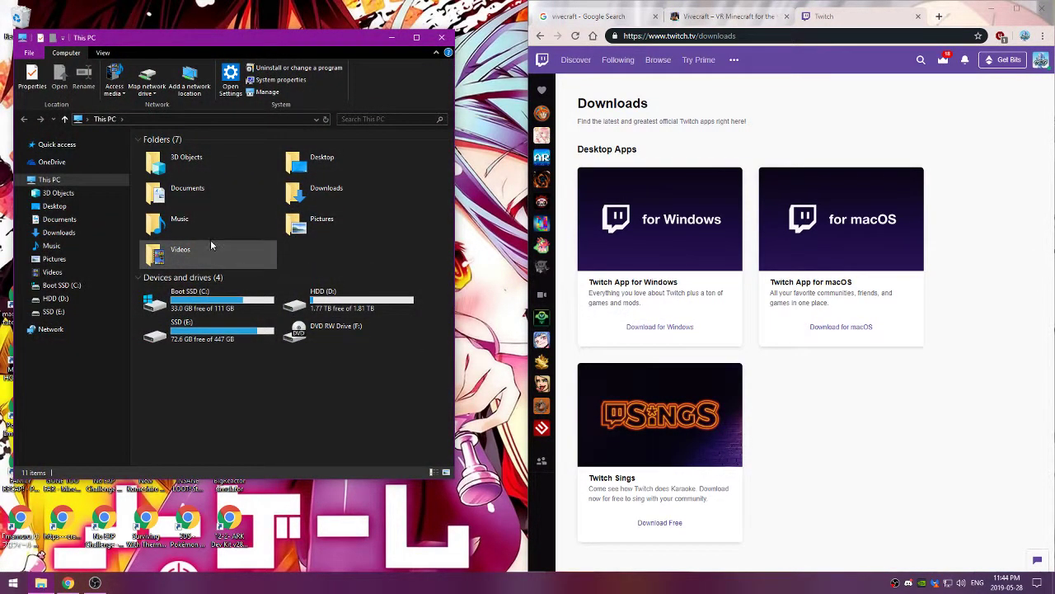
double_click(324, 188)
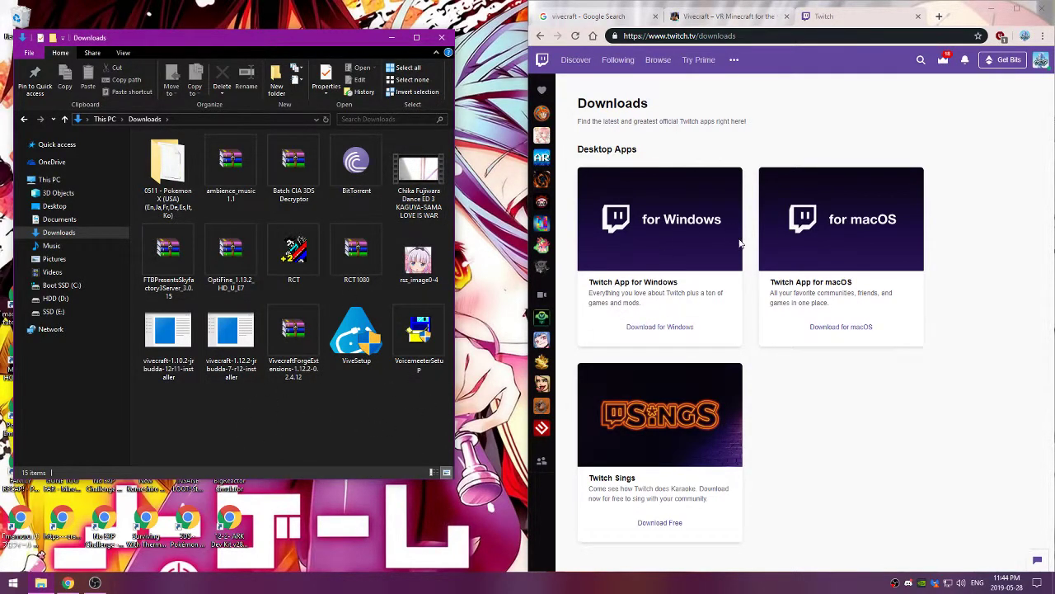
Step: Launch the Twitch desktop app and arrange its window side by side with the browser
click(958, 15)
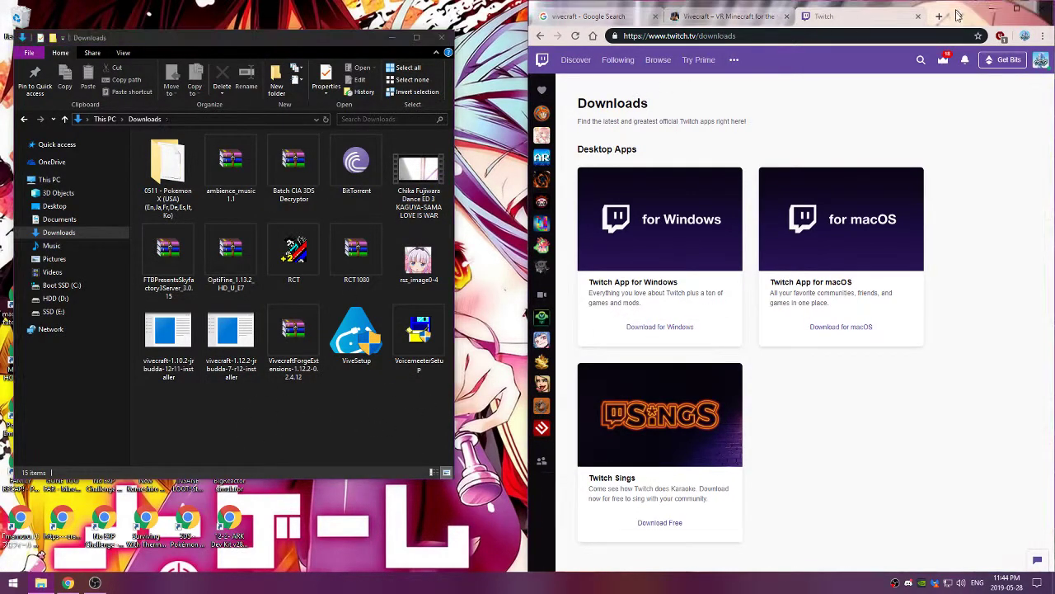
drag(959, 15, 632, 114)
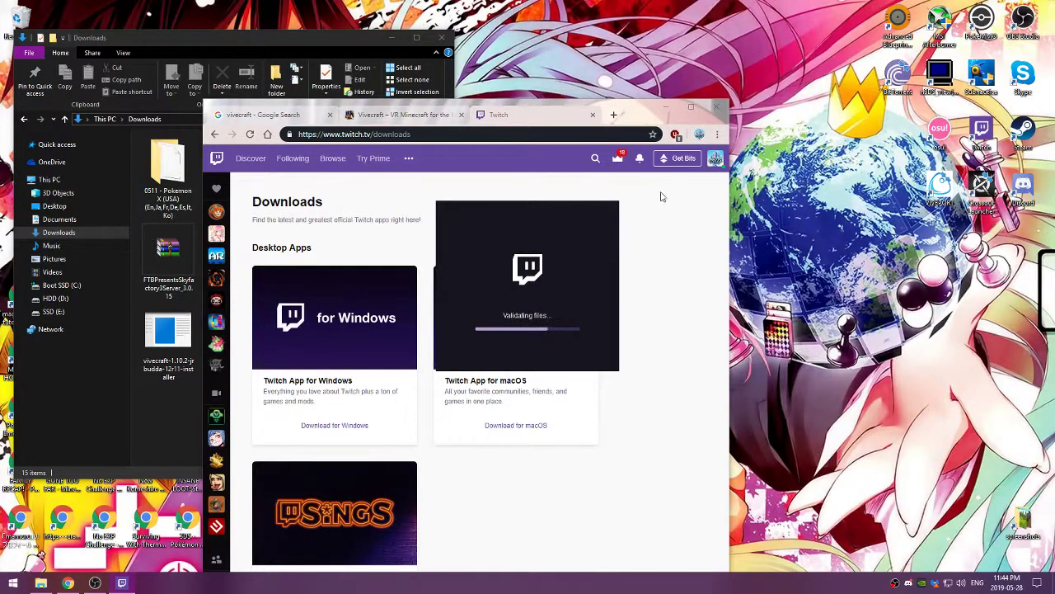
drag(610, 114, 1054, 132)
click(123, 305)
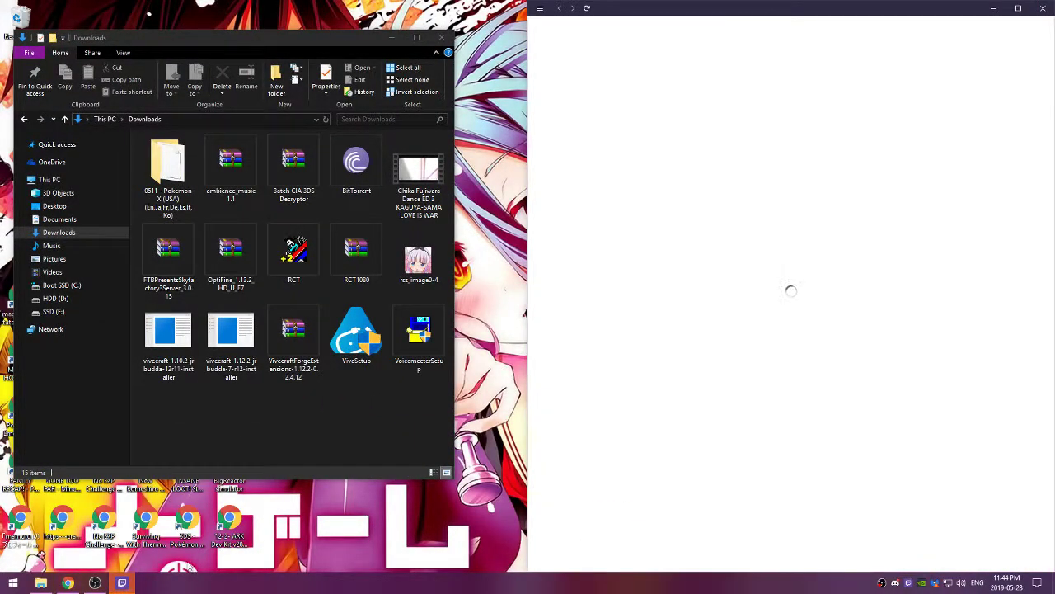
drag(748, 17, 1, 231)
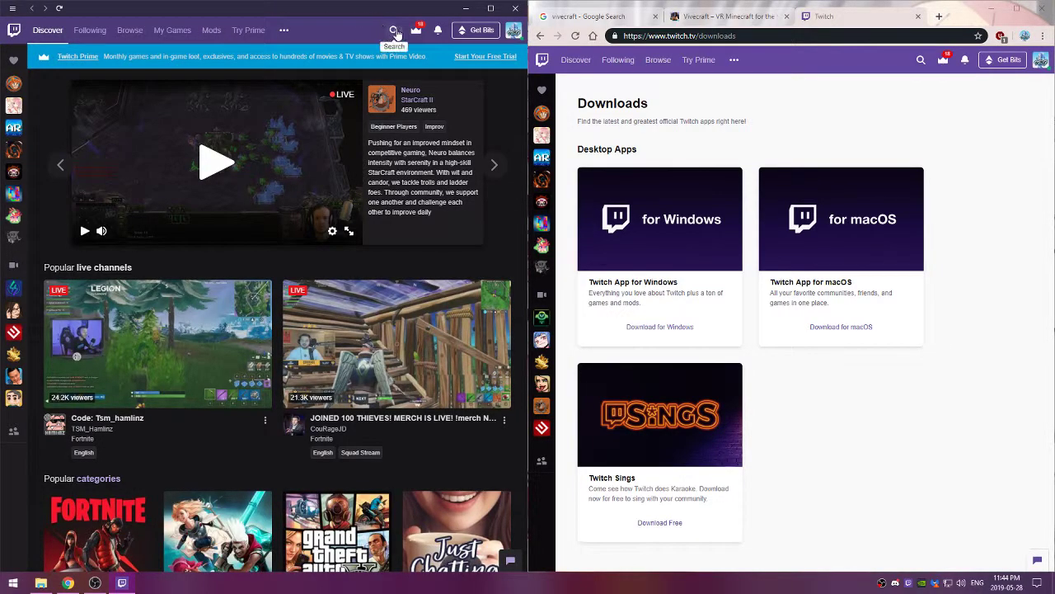
click(12, 9)
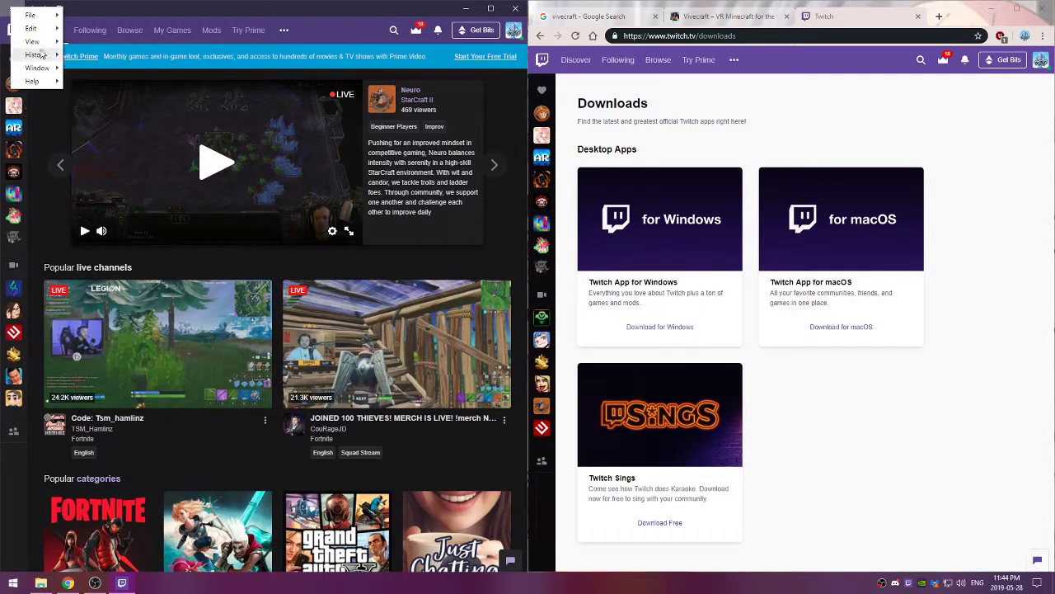
mouse_move(40, 33)
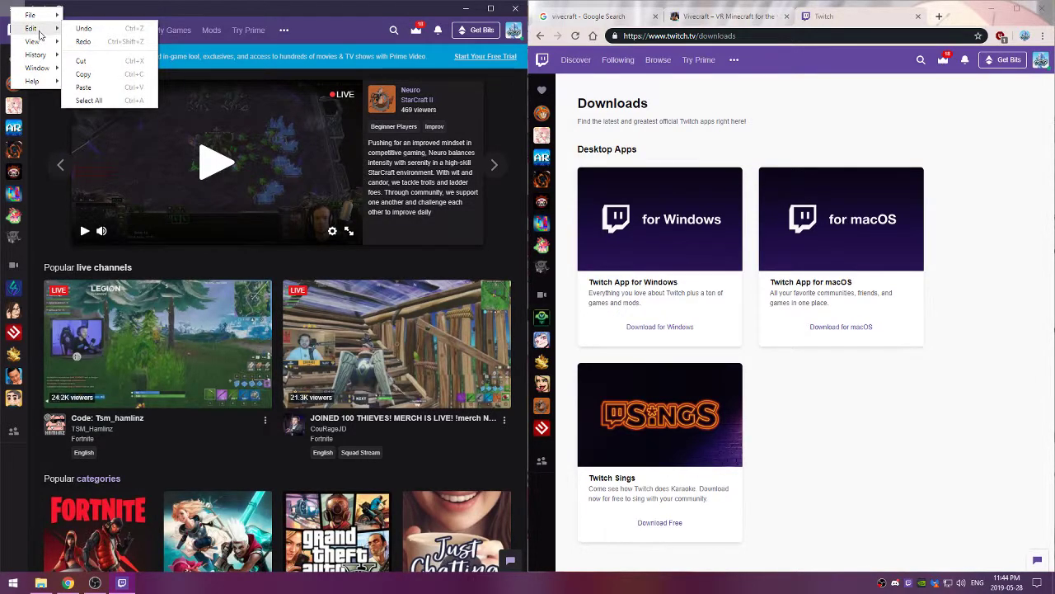
click(340, 30)
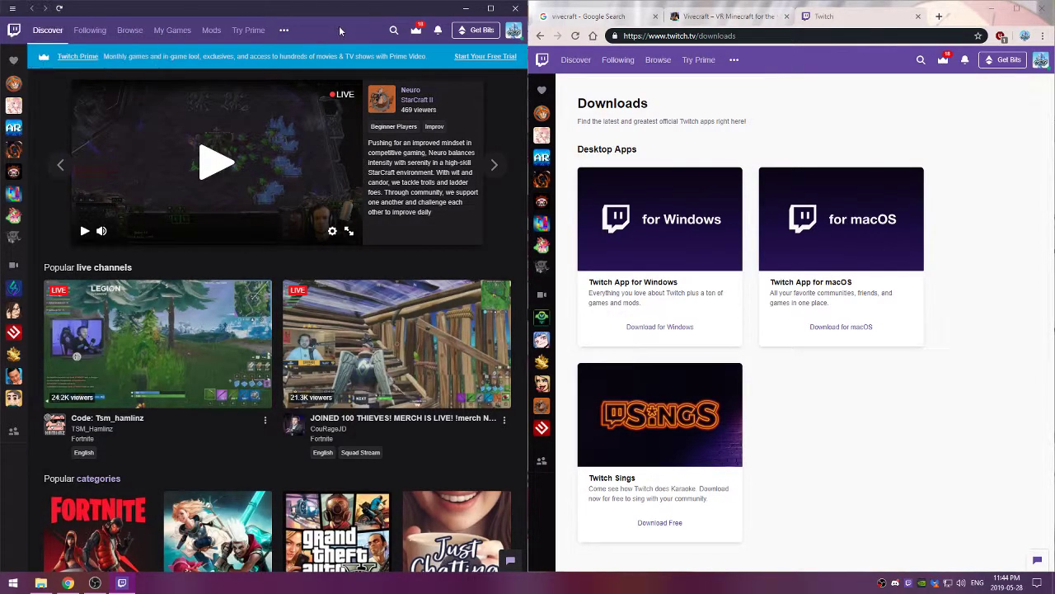
Step: Open the Minecraft settings of the Twitch app and highlight the Minecraft Path
click(513, 30)
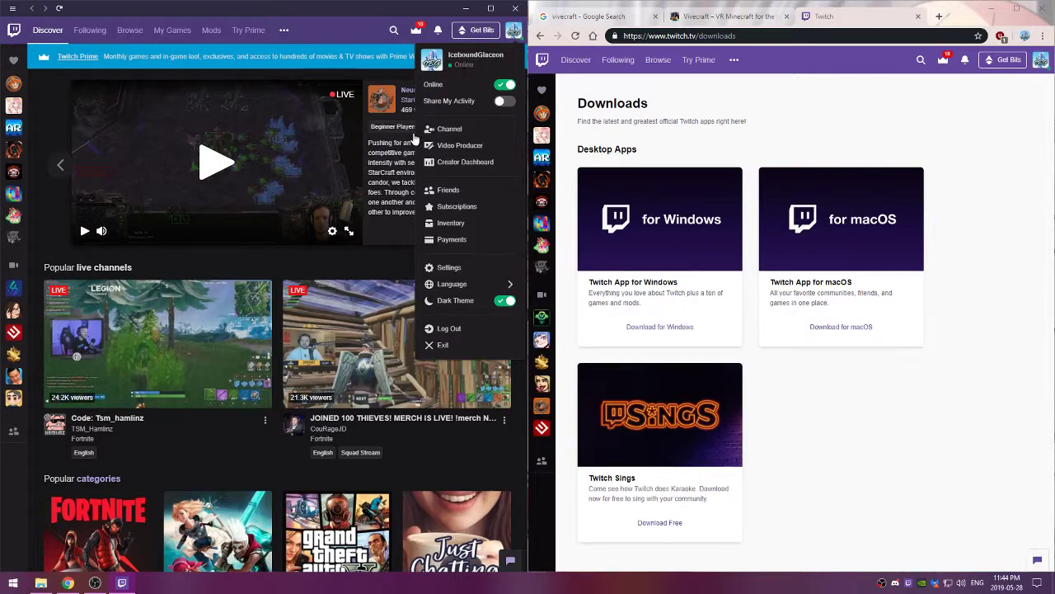
click(425, 268)
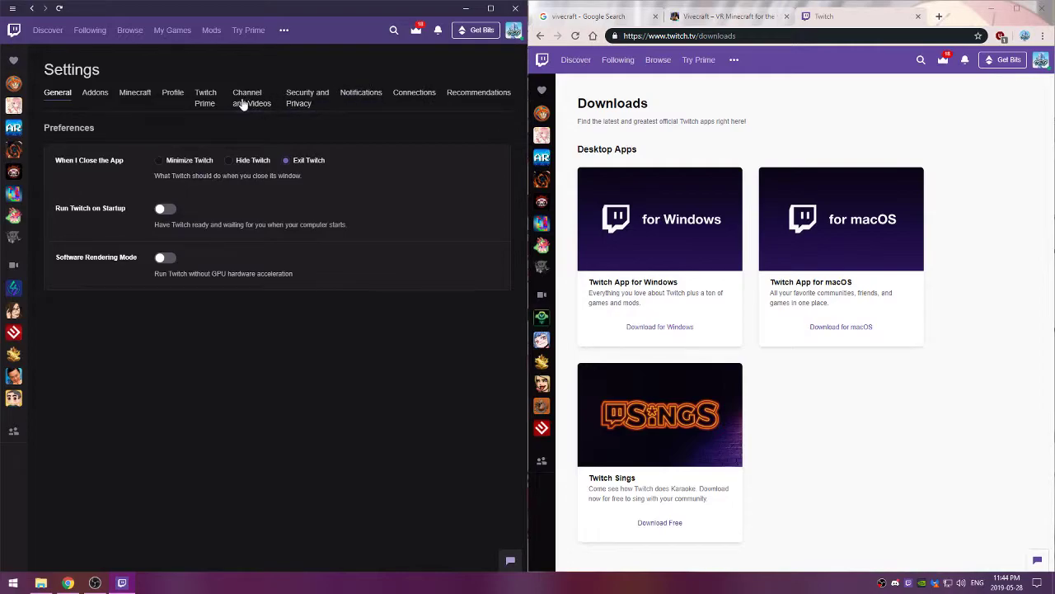
click(130, 93)
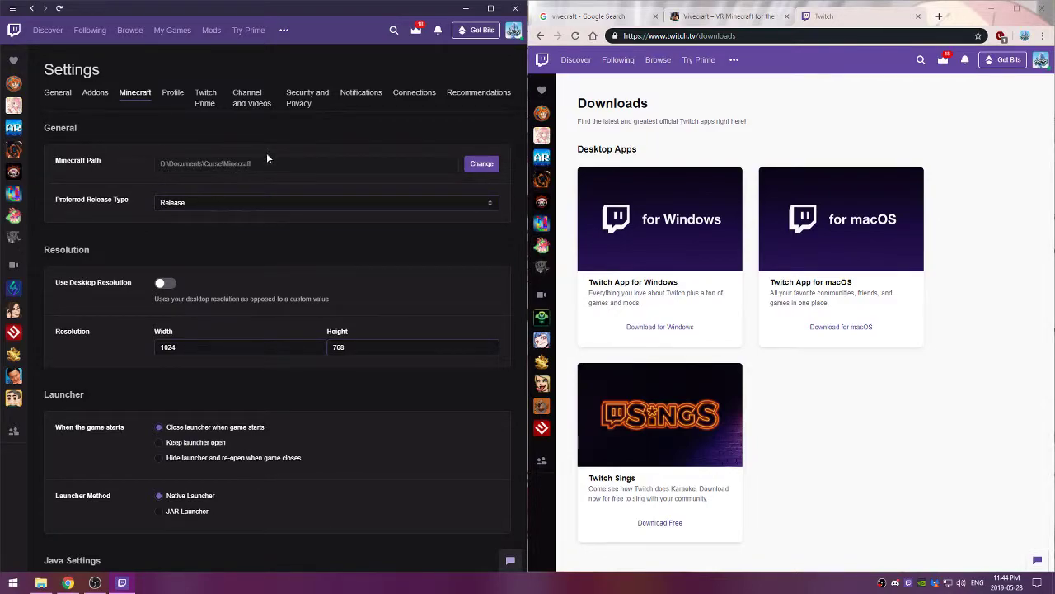
drag(275, 159, 137, 168)
click(153, 192)
drag(249, 171, 137, 166)
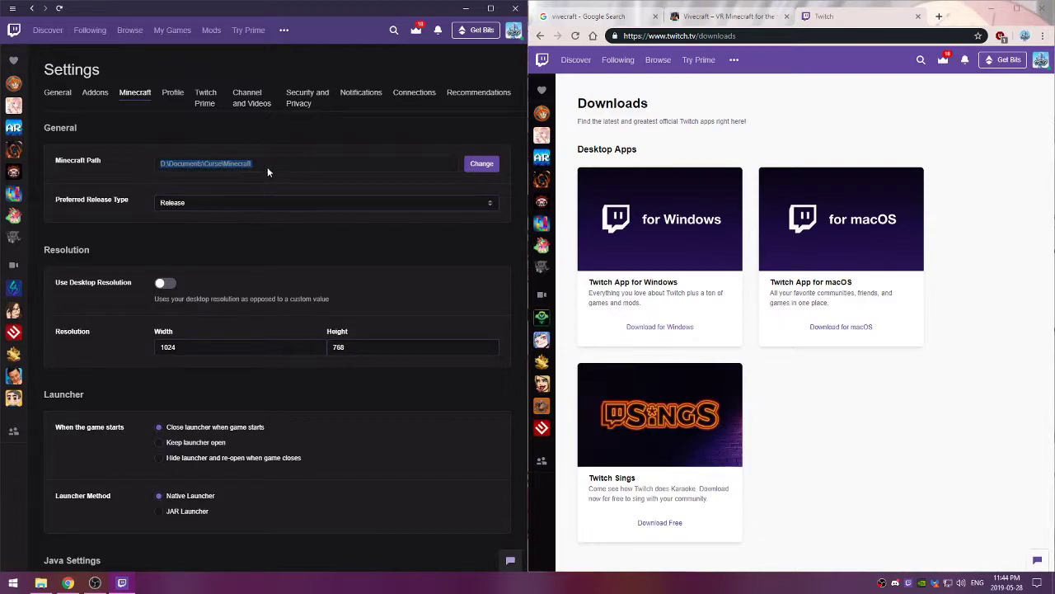
click(115, 189)
Step: Review the resolution, launcher and Java options in the Minecraft settings
scroll(124, 187, down, 3)
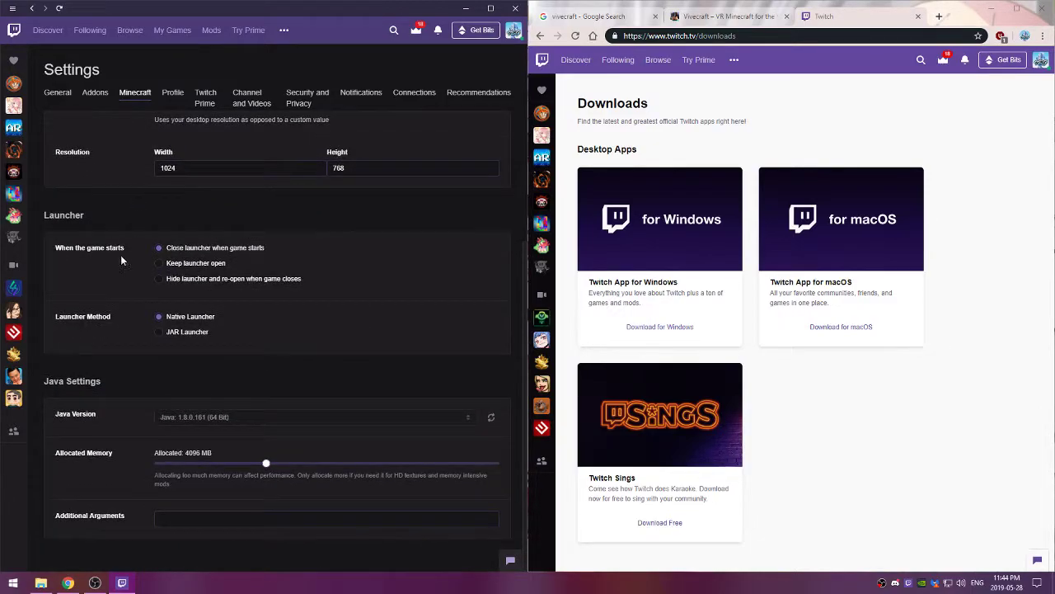
scroll(133, 260, up, 2)
scroll(124, 243, up, 1)
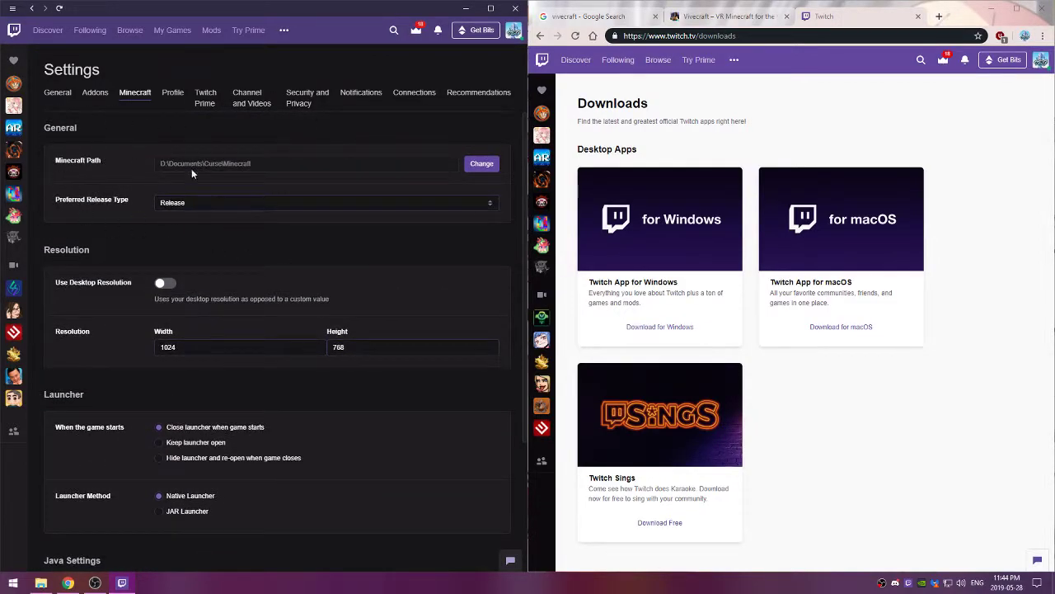
scroll(187, 194, down, 1)
scroll(99, 193, down, 2)
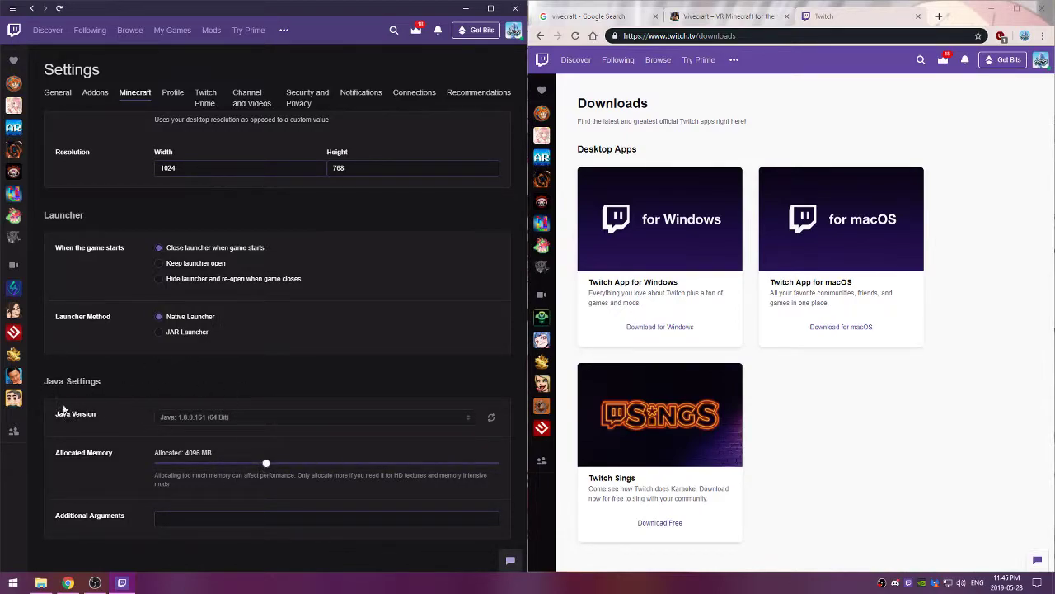
scroll(63, 409, up, 3)
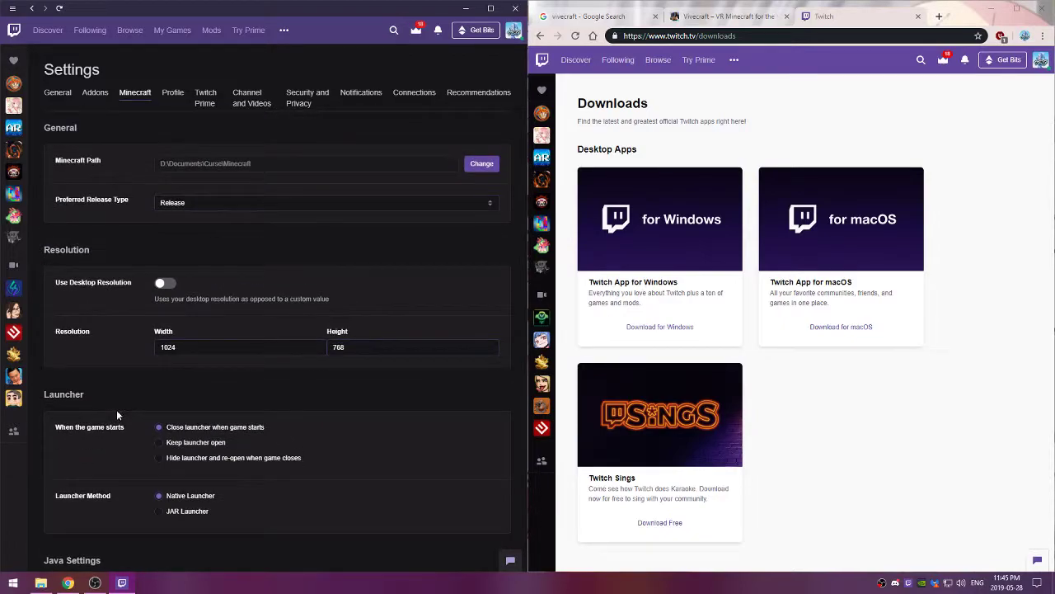
Step: Open Minecraft among the moddable games and look through the installed modpacks
click(211, 31)
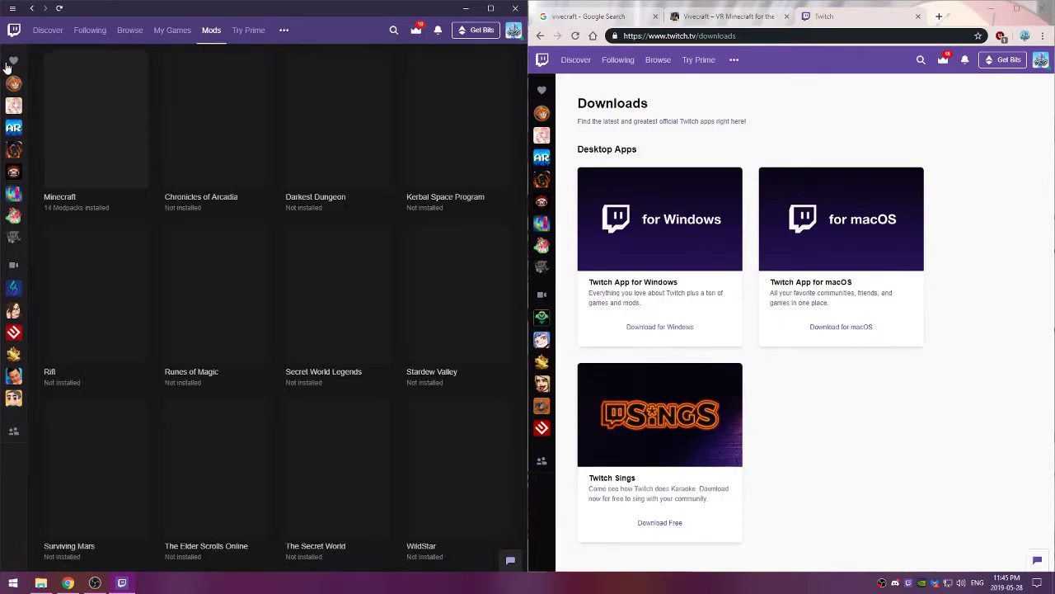
click(87, 148)
scroll(128, 292, down, 2)
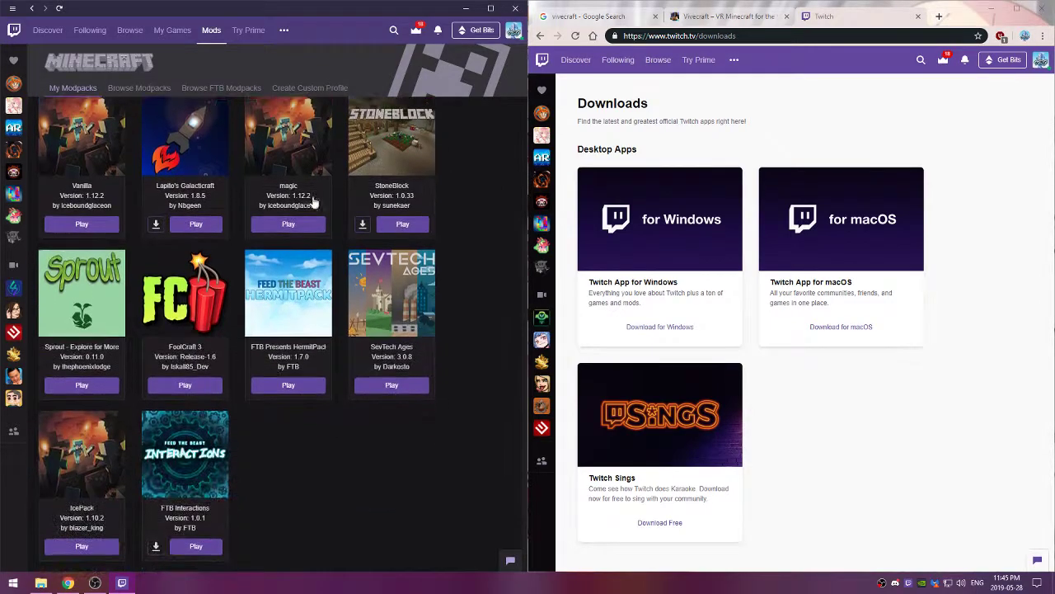
scroll(291, 459, up, 2)
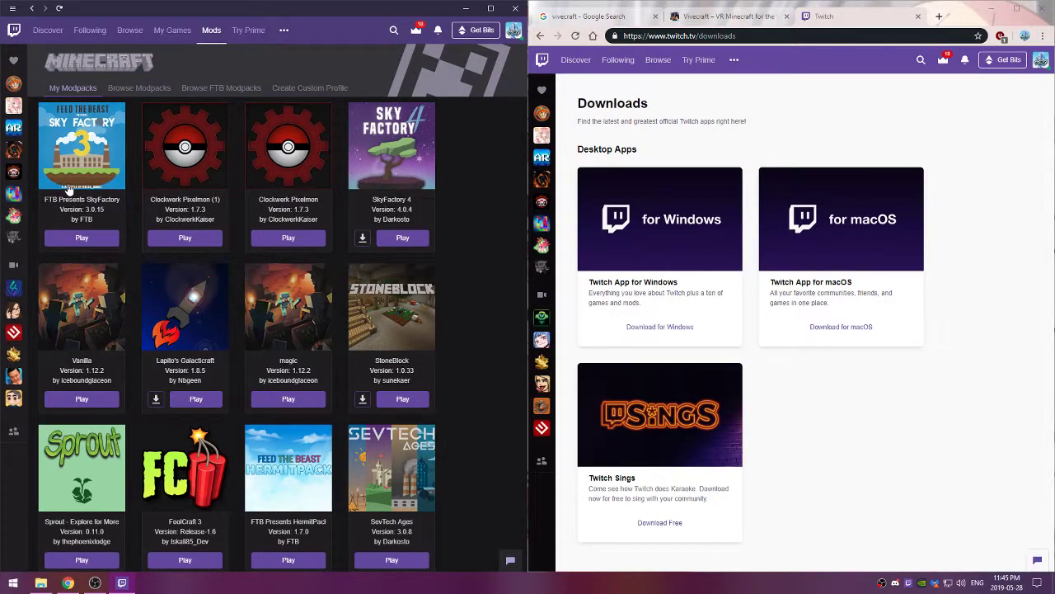
scroll(116, 211, down, 2)
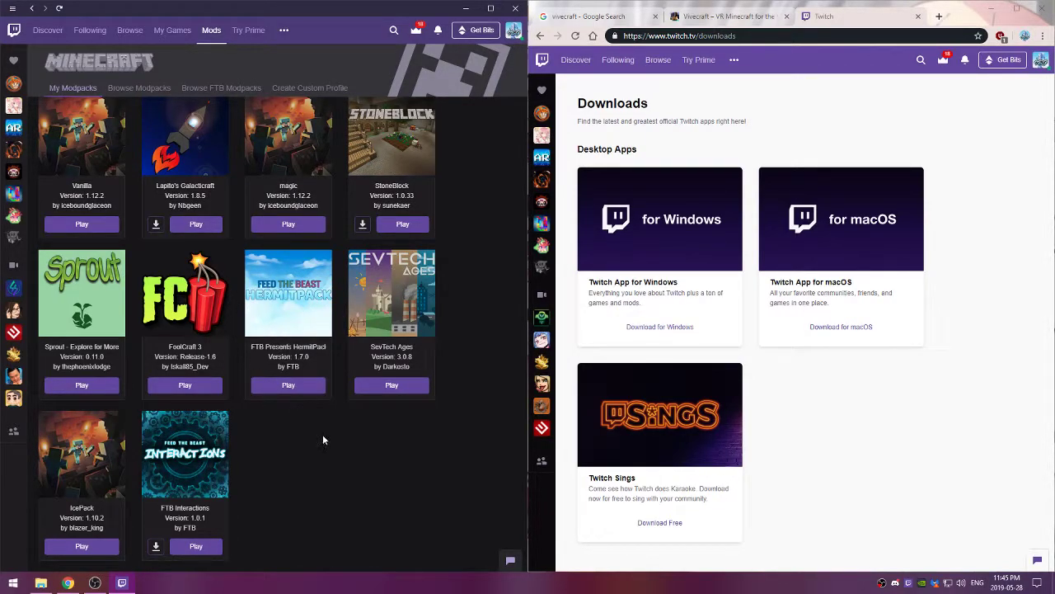
scroll(489, 458, up, 2)
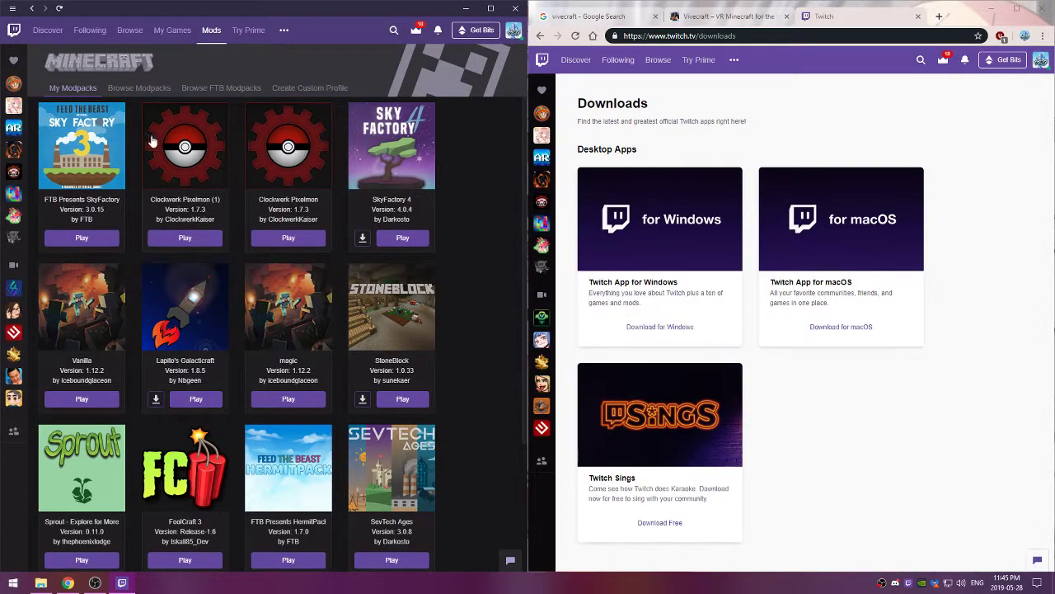
Step: View the FTB modpack catalogue and the installed mods of FTB Presents SkyFactory 3, and return to the installed modpacks
click(216, 89)
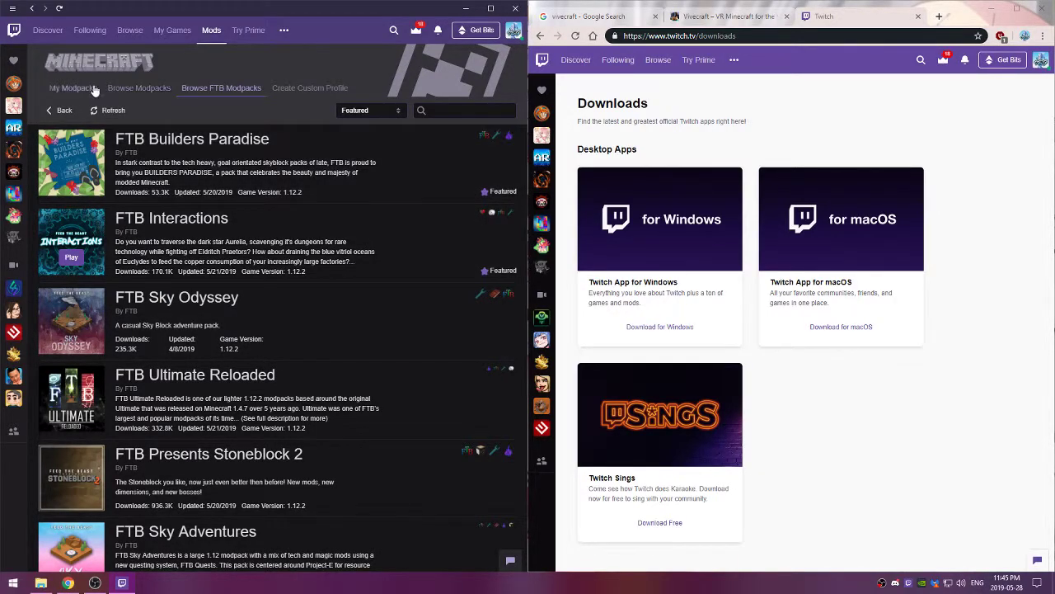
click(79, 88)
click(92, 181)
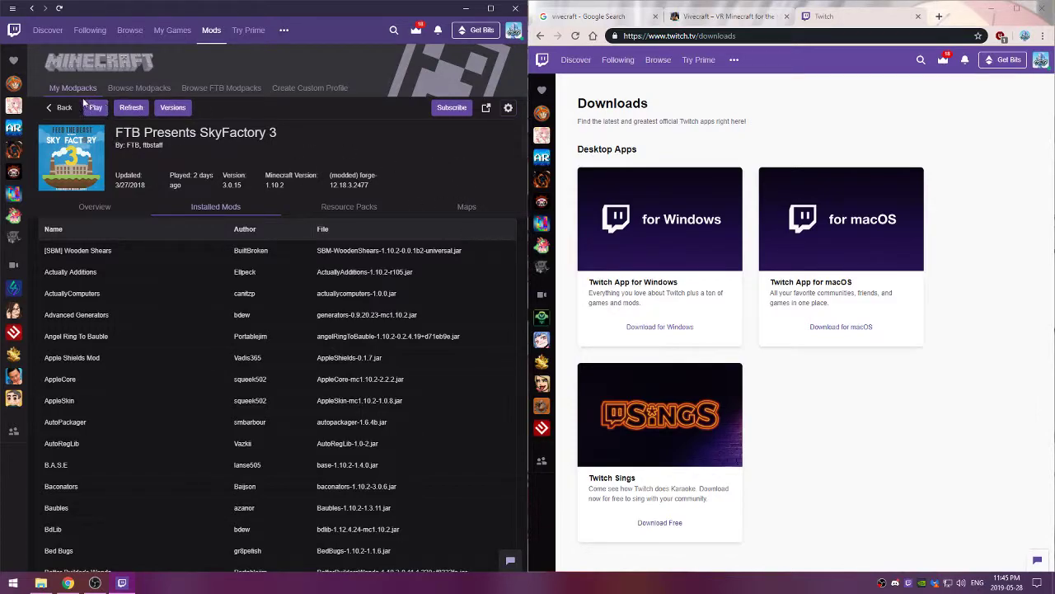
click(62, 108)
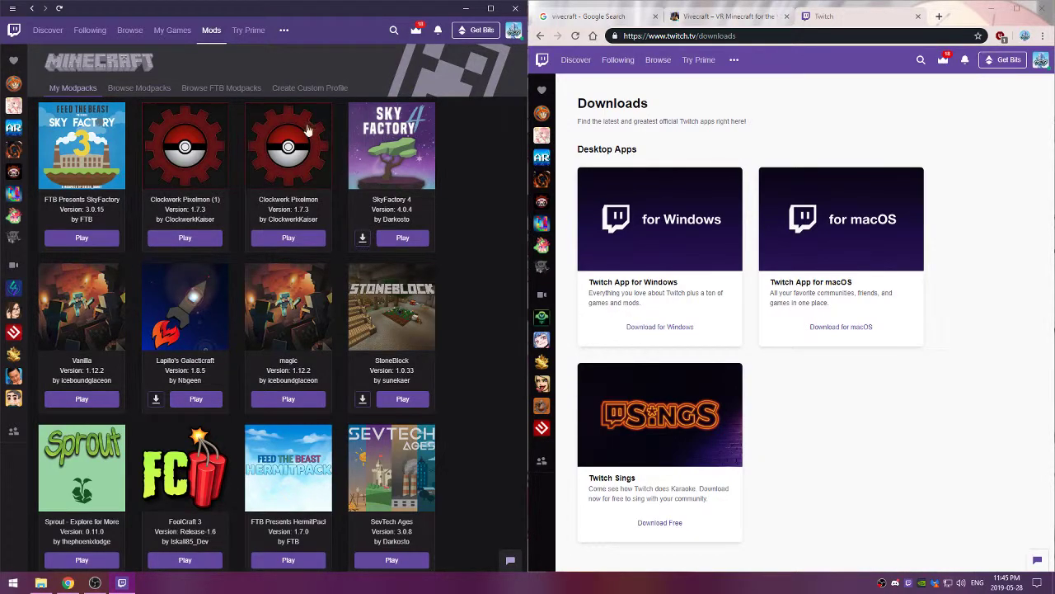
Step: Inspect the game version choices for a new custom Minecraft profile, and cancel the profile creation
click(309, 88)
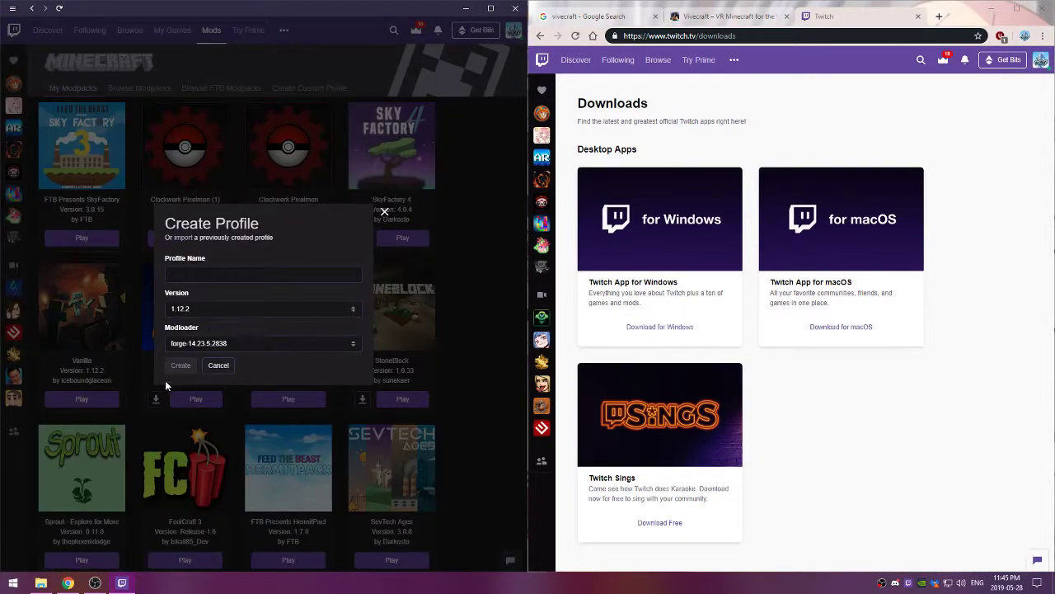
click(200, 305)
click(218, 305)
click(219, 365)
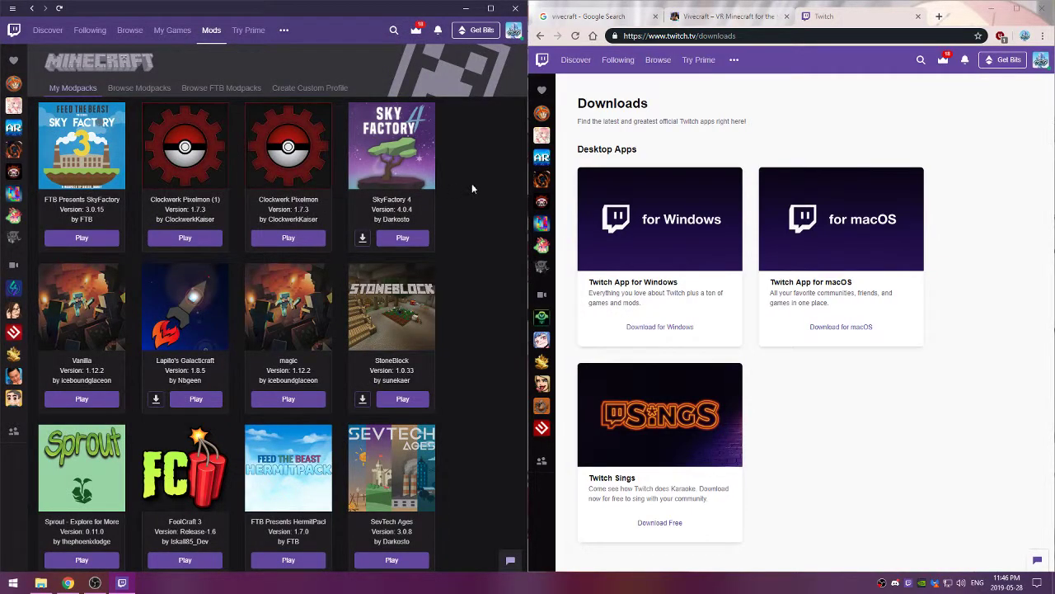
Step: Open minecraft.net in a new browser tab
click(940, 17)
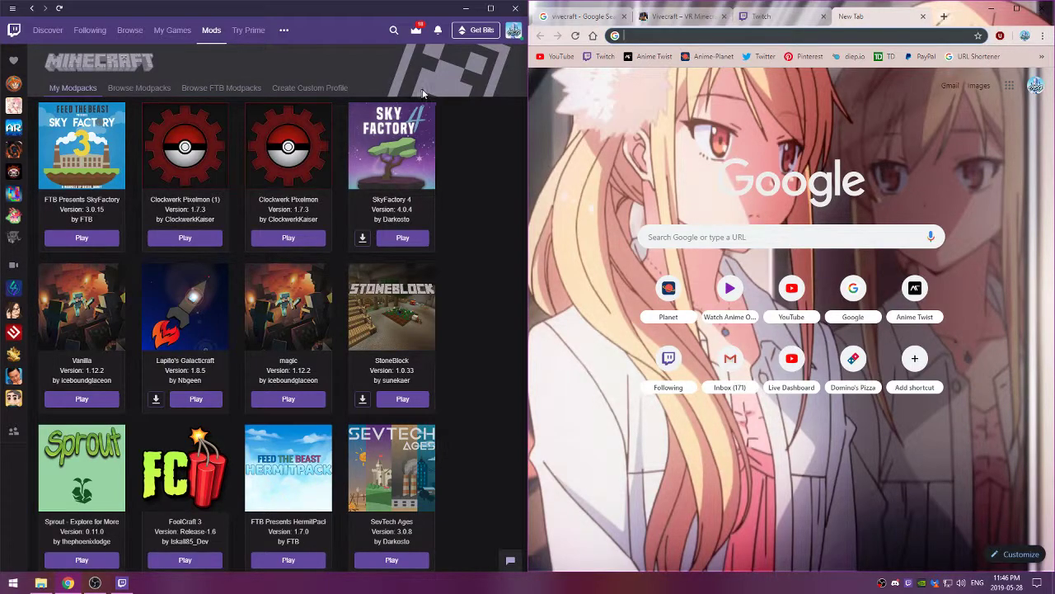
click(635, 35)
text(mi)
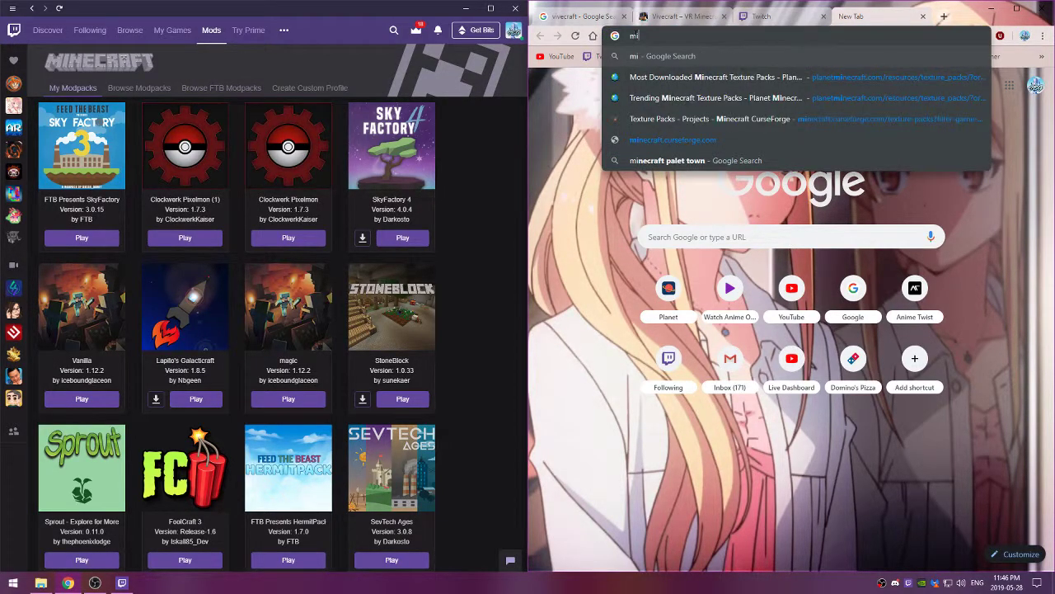
text(necraft.net)
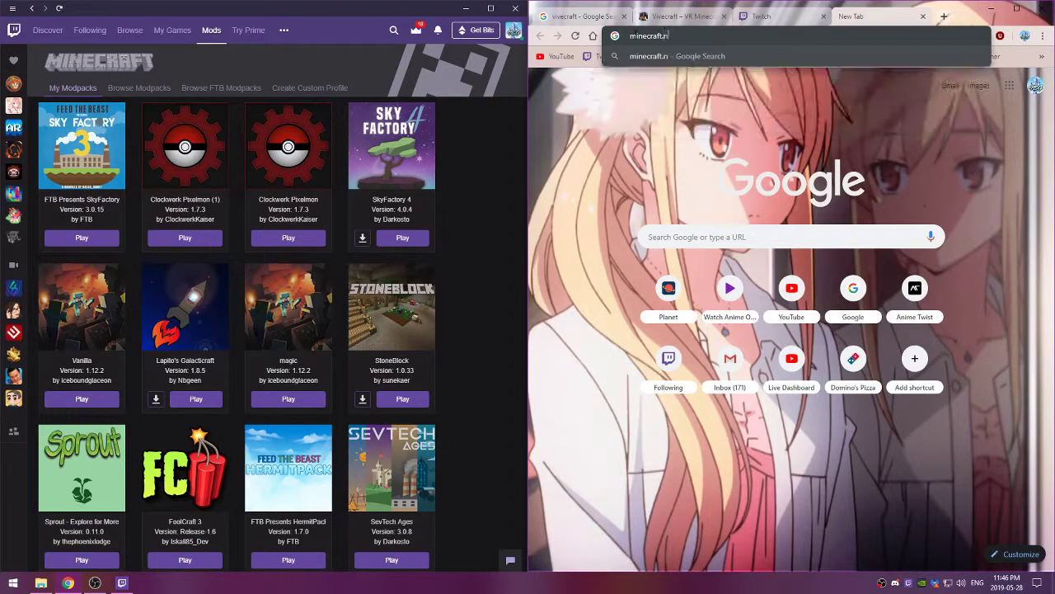
key(Return)
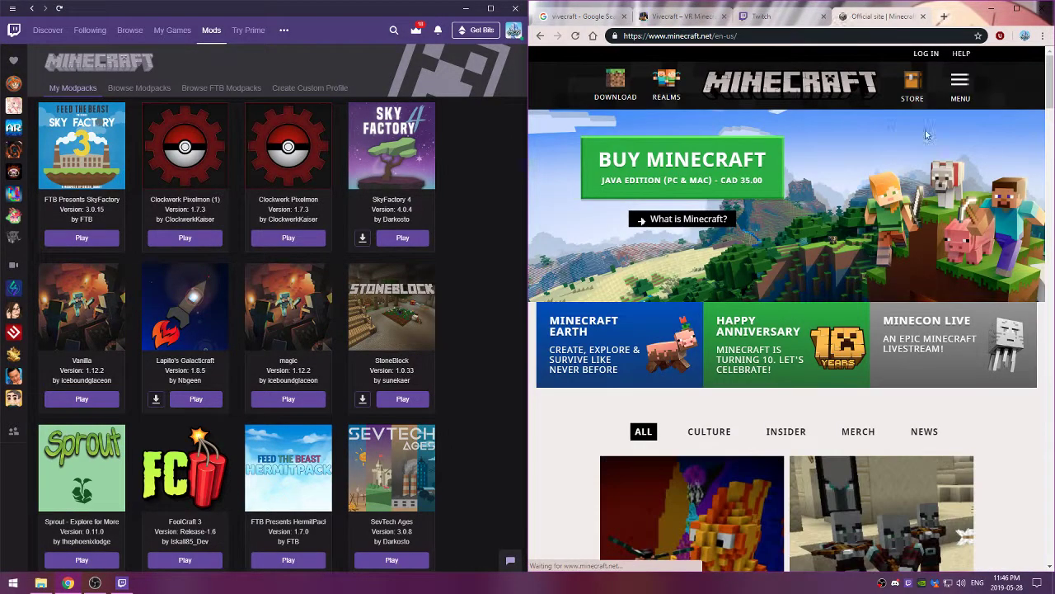
Step: View the Minecraft download page with its Mojang account registration form, and close that tab
click(960, 83)
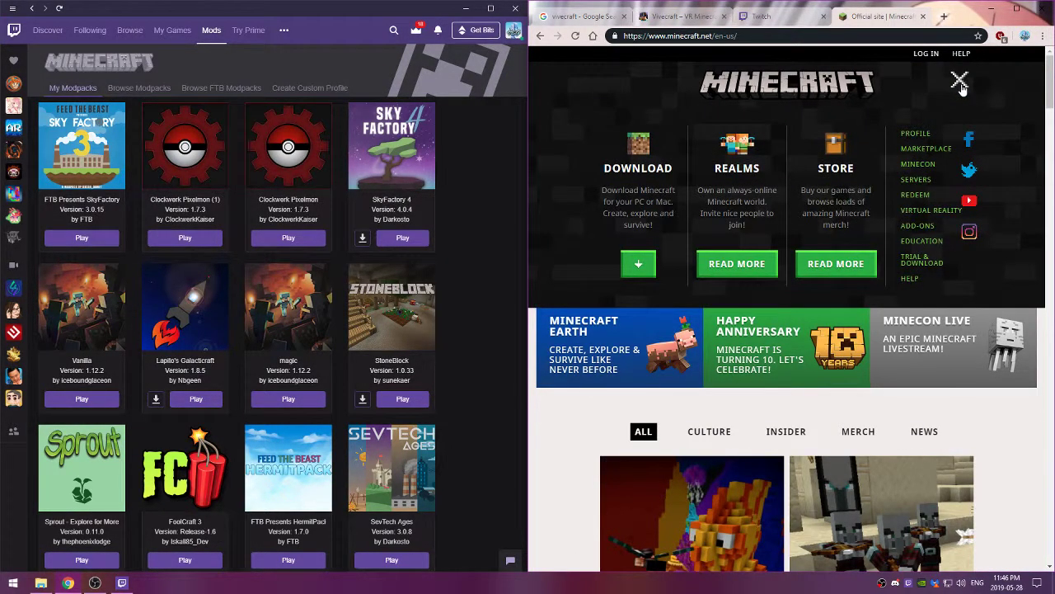
click(658, 165)
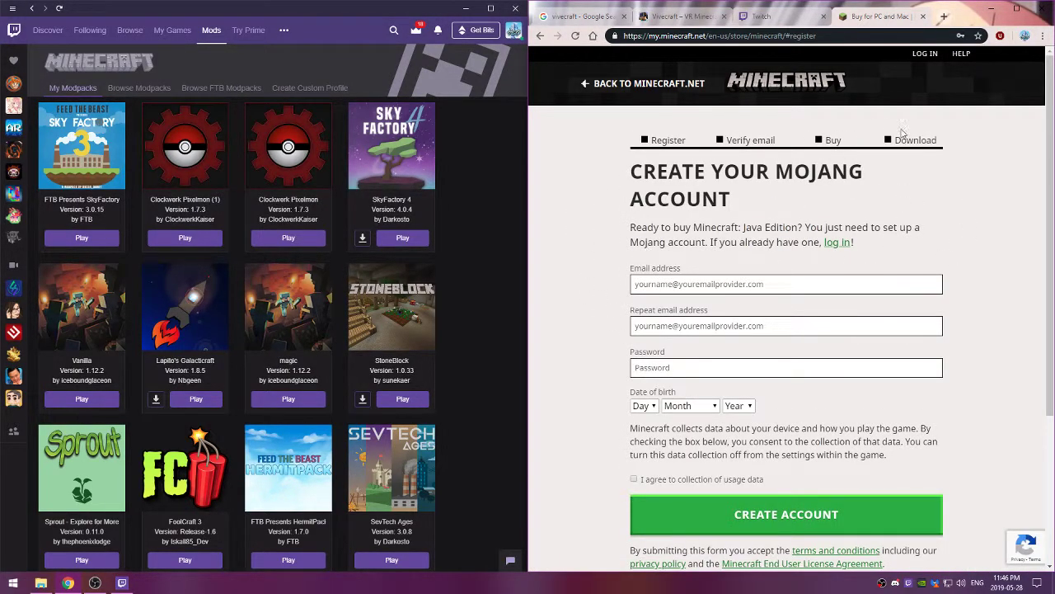
click(922, 16)
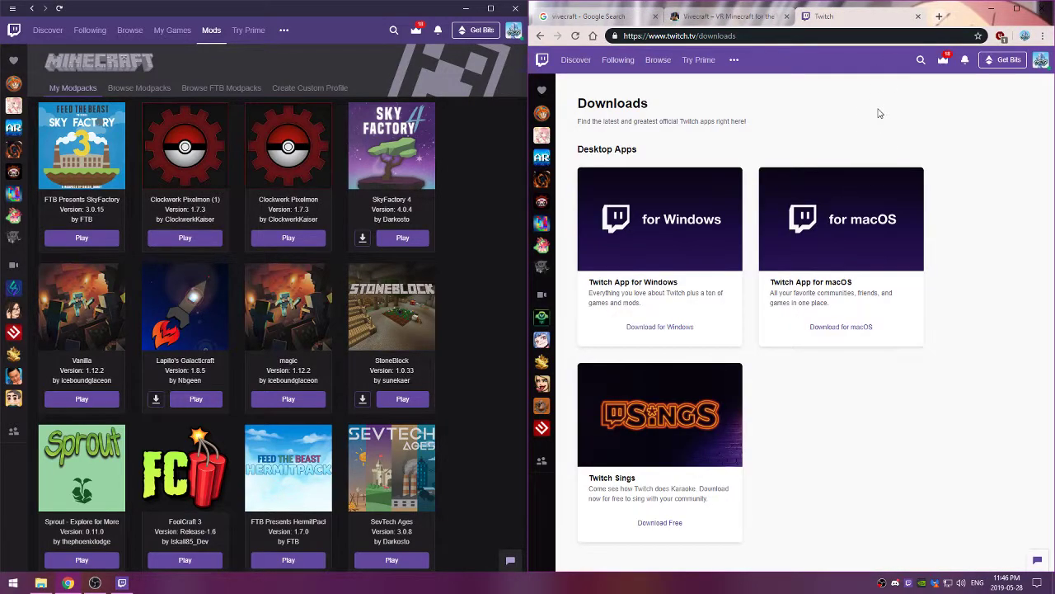
Step: Run the Minecraft Launcher once until its news page loads, and close it
click(49, 236)
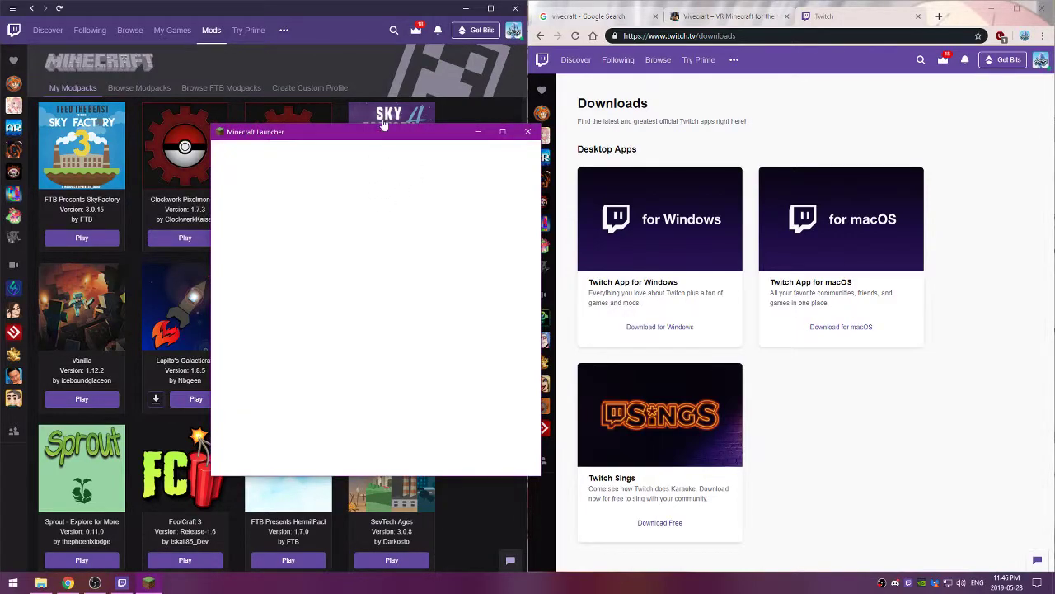
drag(387, 130, 289, 120)
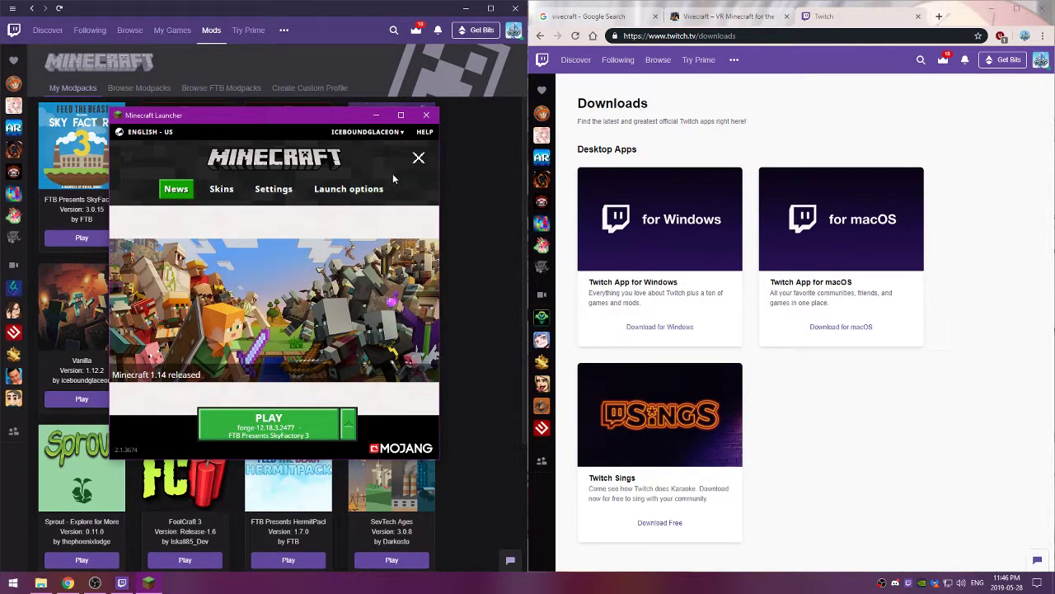
click(426, 115)
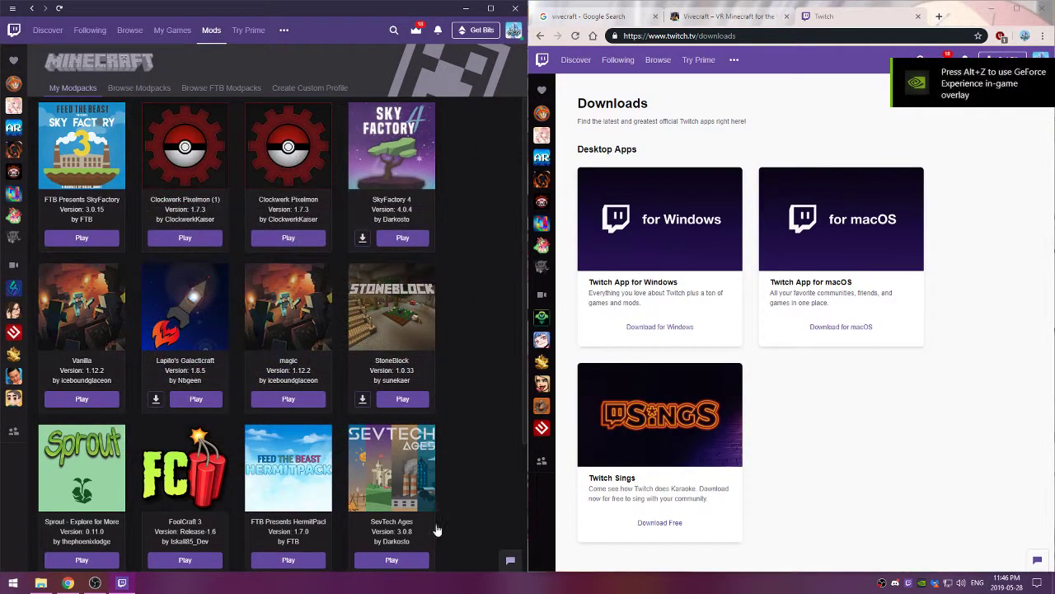
Step: Open the Downloads folder in File Explorer, and go to the Downloads page of the Vivecraft website in the browser
click(41, 583)
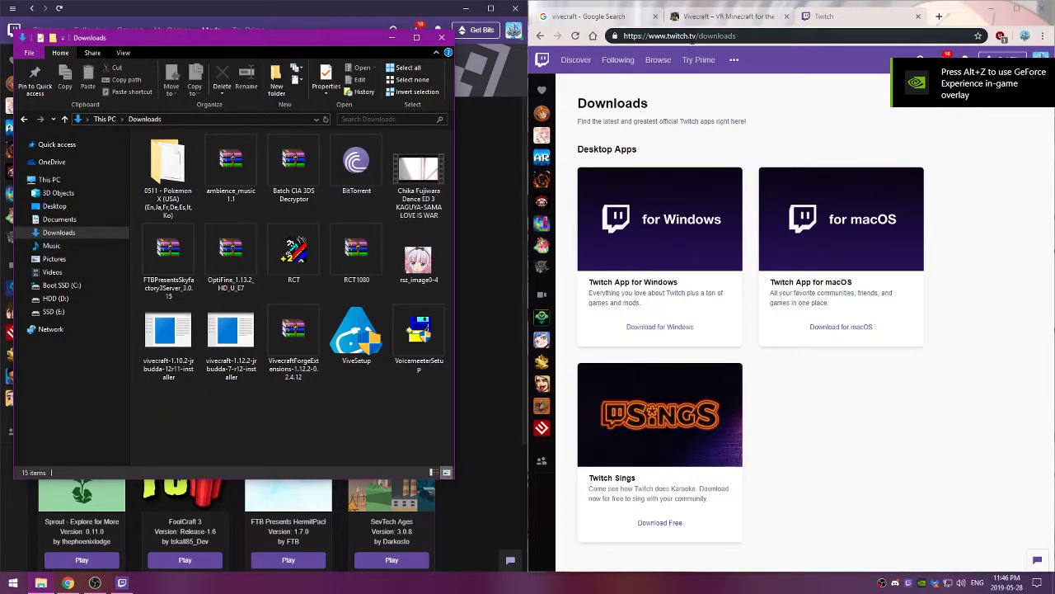
click(720, 18)
scroll(697, 274, down, 6)
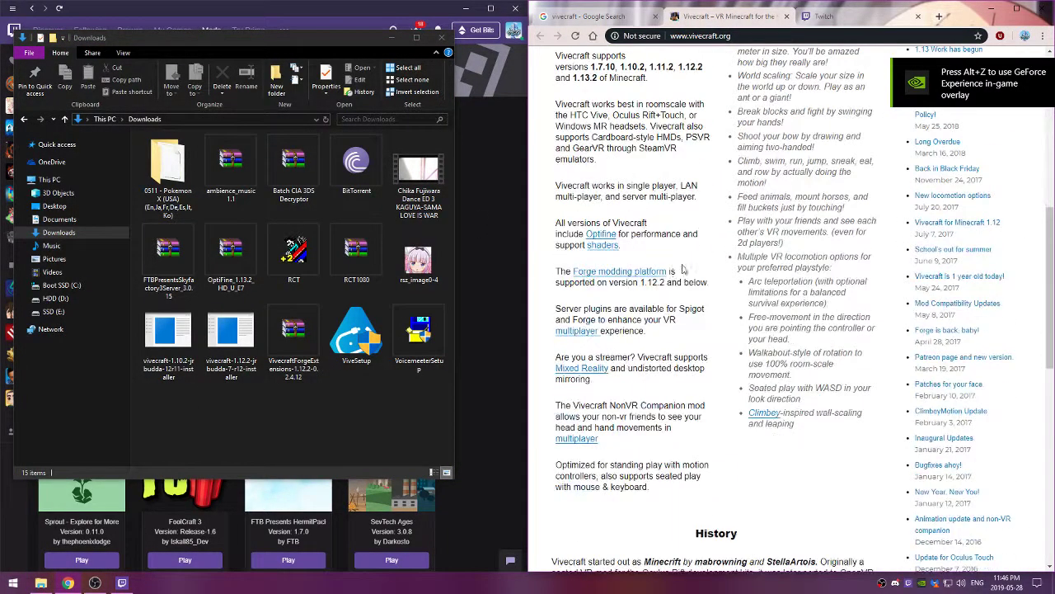
scroll(696, 273, up, 10)
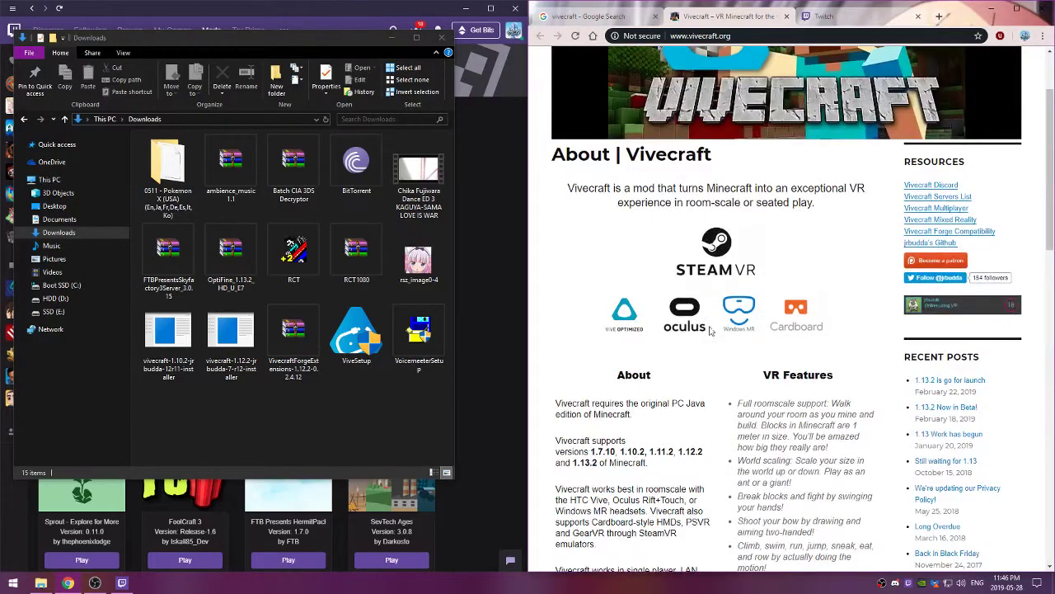
scroll(726, 364, down, 3)
scroll(725, 363, down, 2)
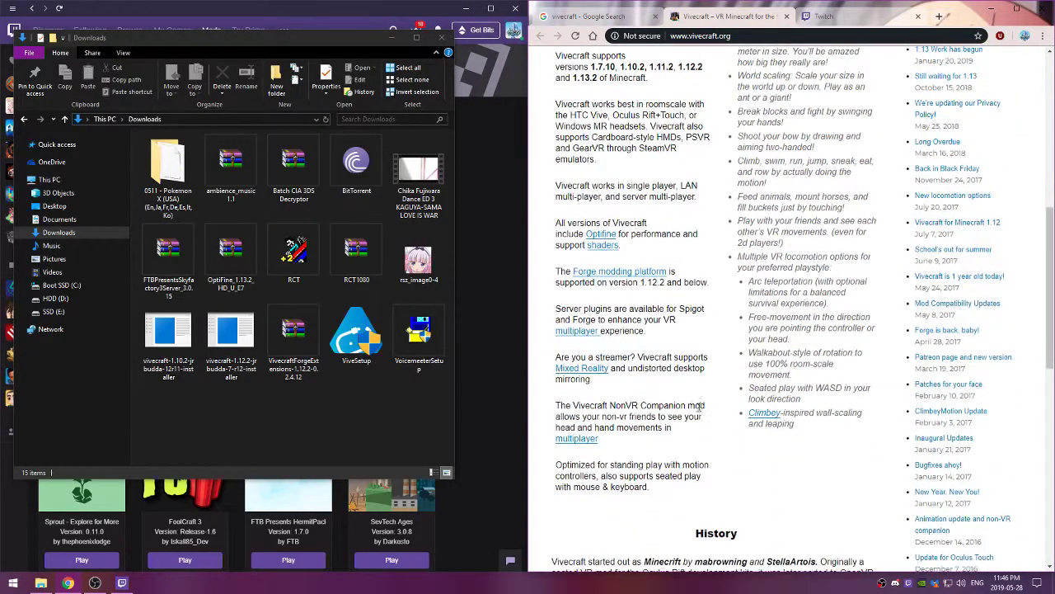
scroll(731, 281, up, 6)
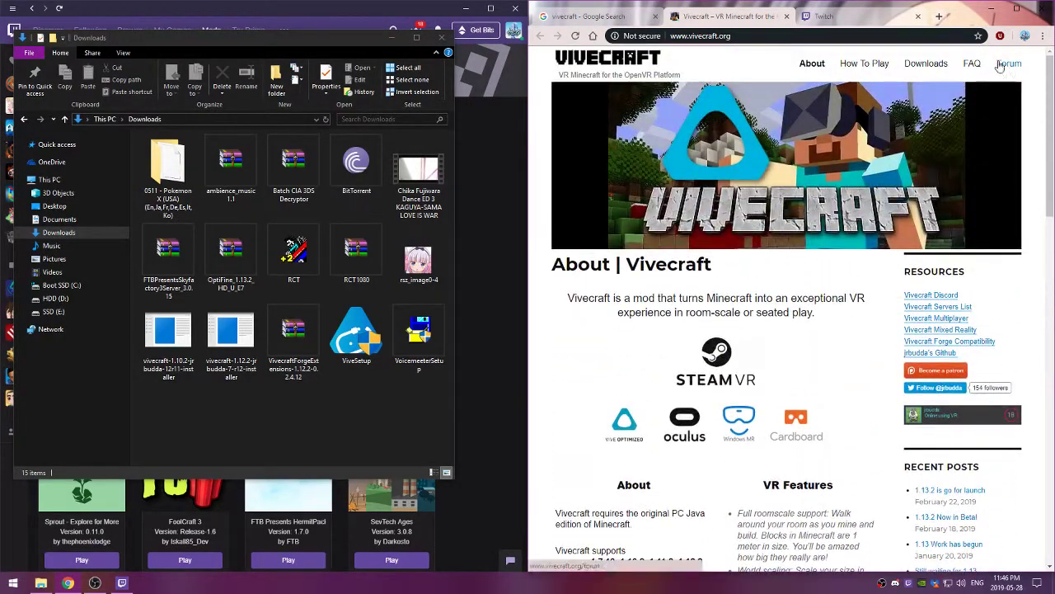
click(937, 70)
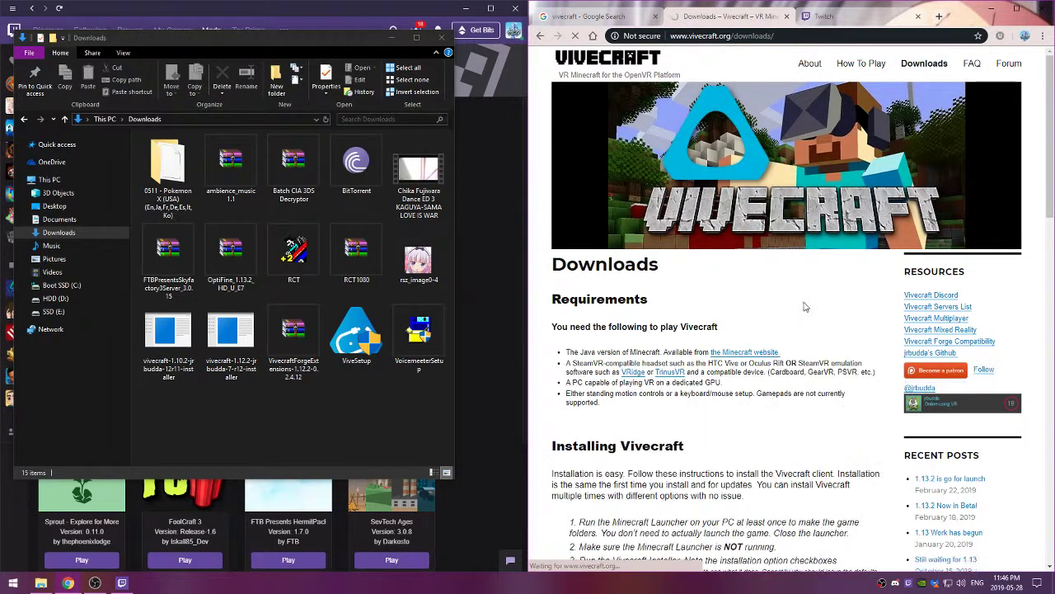
Step: Examine the Vivecraft downloads for current and older Minecraft versions, highlighting the Forge Server Mod row
scroll(800, 305, down, 8)
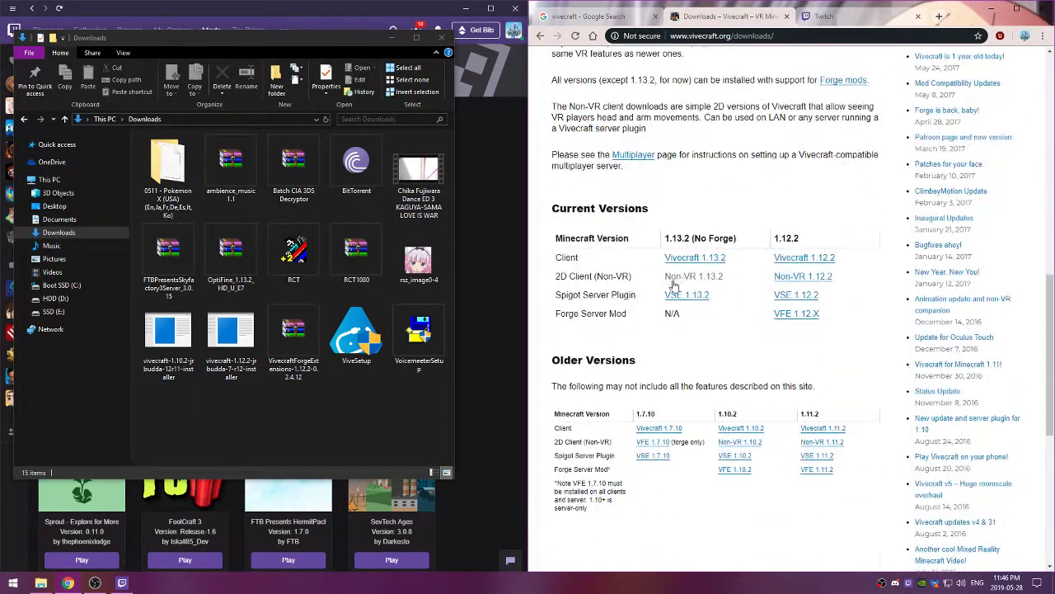
scroll(682, 290, down, 2)
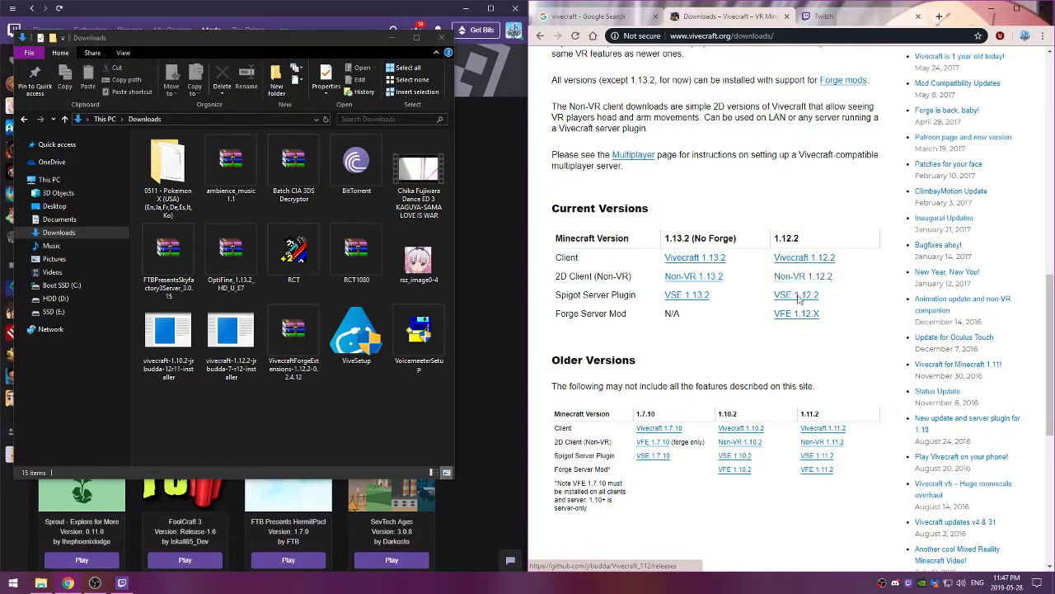
click(748, 430)
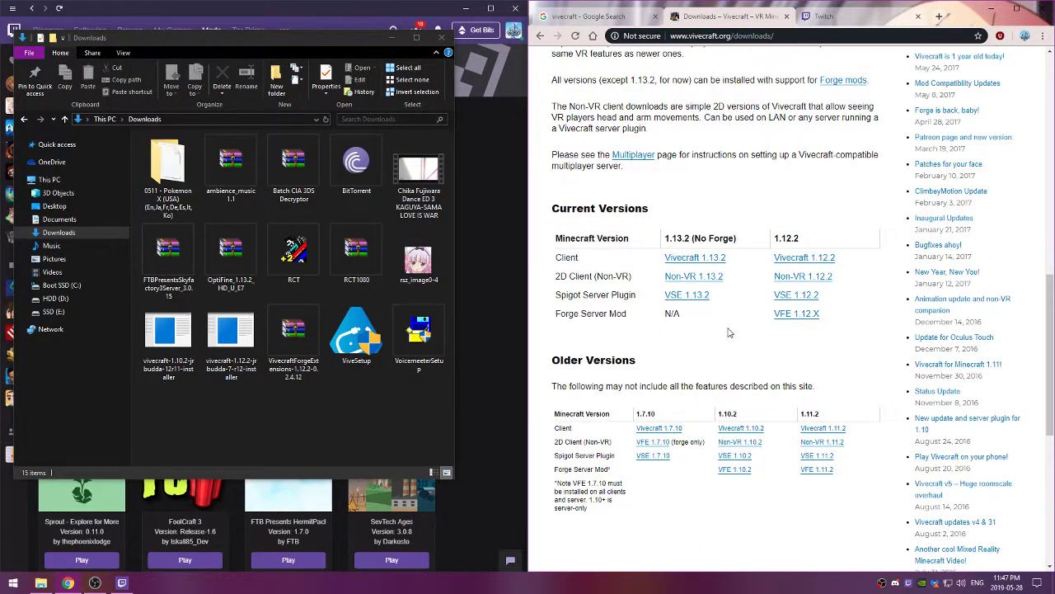
drag(729, 332, 821, 315)
drag(685, 314, 626, 314)
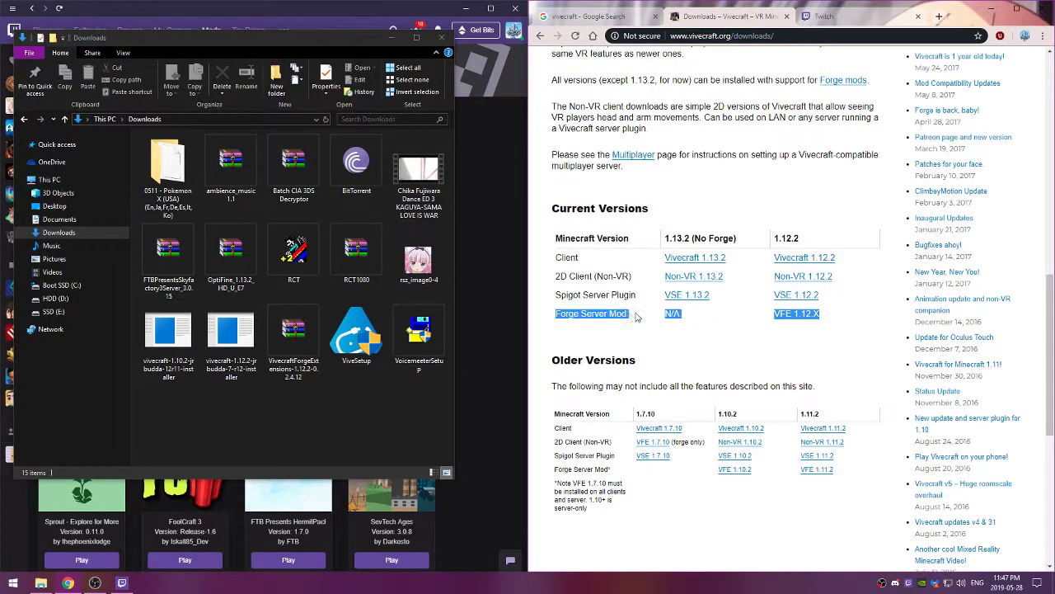
click(636, 316)
Step: In File Explorer, look into the old minecraft worlds folder in Documents, and open the skyfactory 3 server folder
click(59, 218)
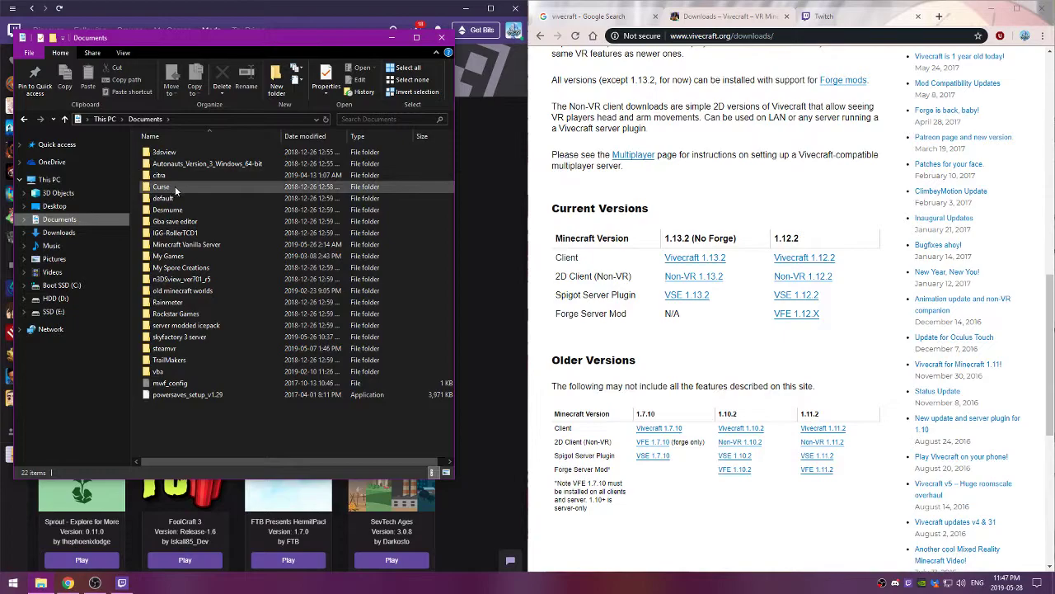
double_click(193, 291)
click(65, 121)
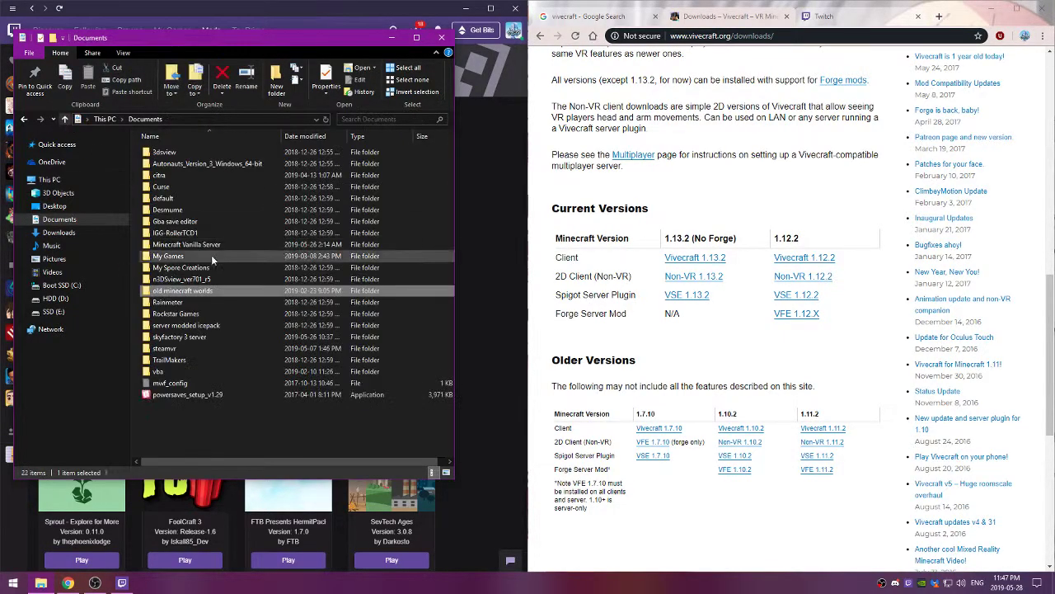
double_click(206, 337)
Step: Examine the files and folders of the skyfactory 3 server, and return to the Documents folder
scroll(224, 331, down, 5)
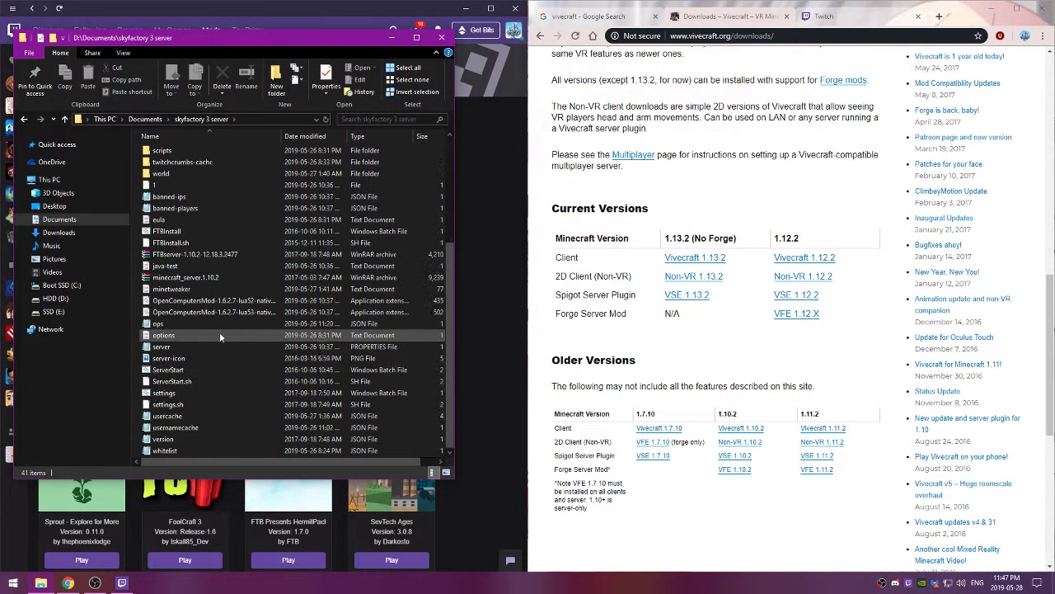
scroll(230, 315, up, 5)
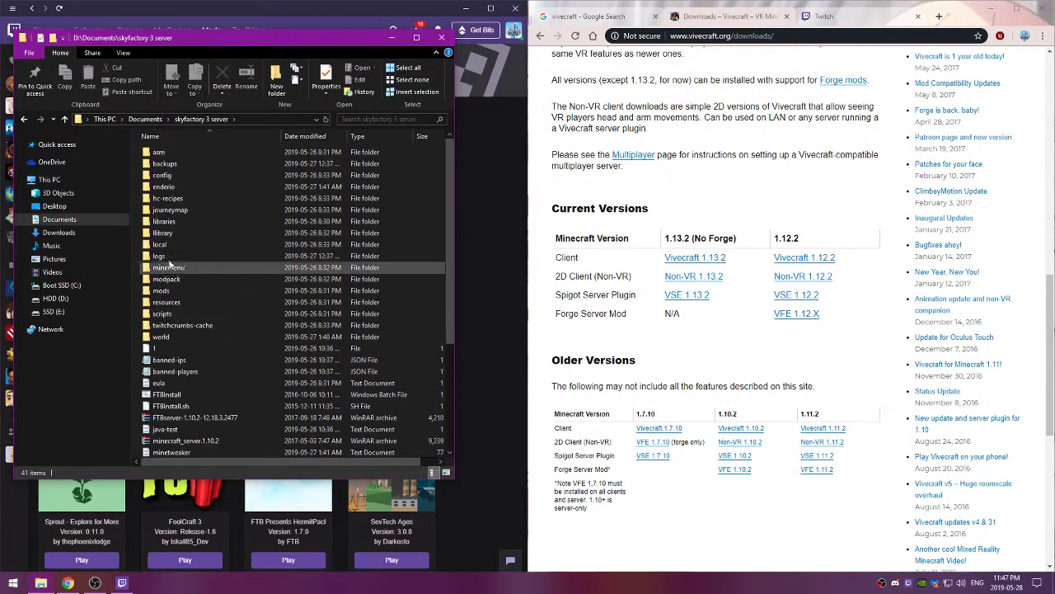
scroll(231, 382, down, 5)
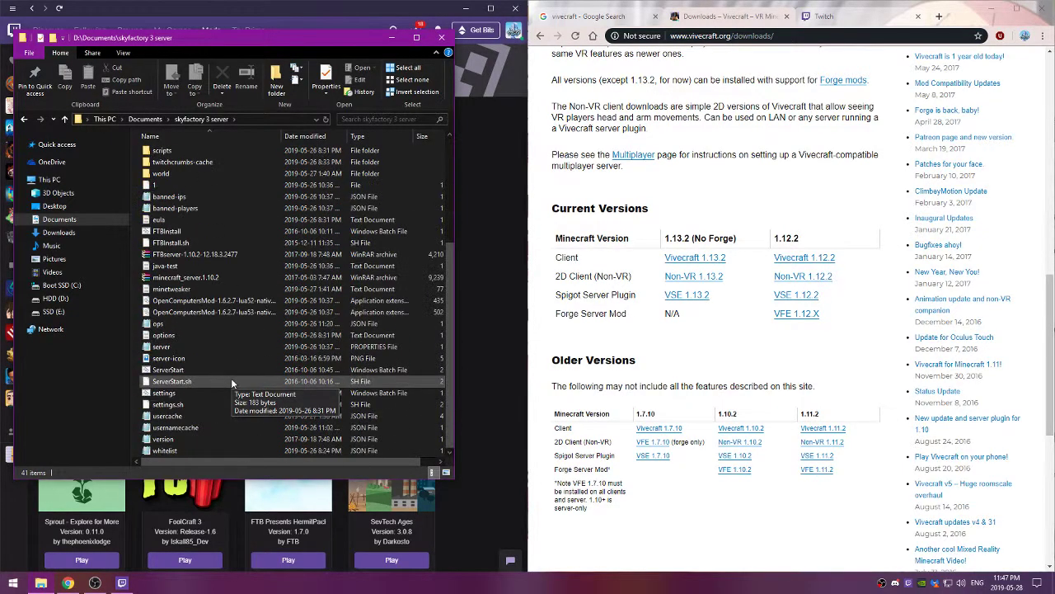
scroll(228, 322, up, 5)
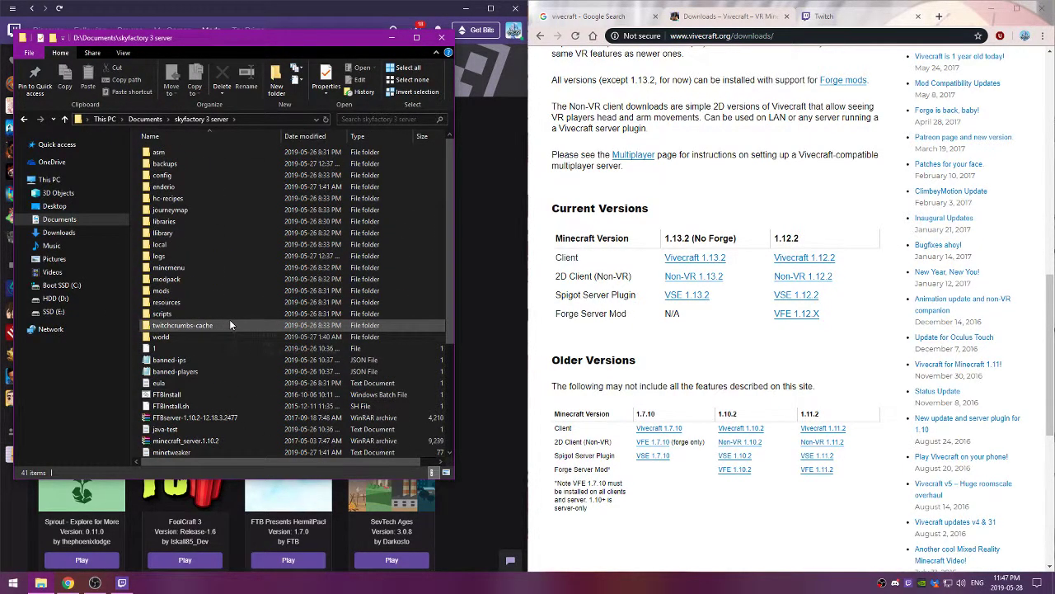
drag(132, 148, 186, 122)
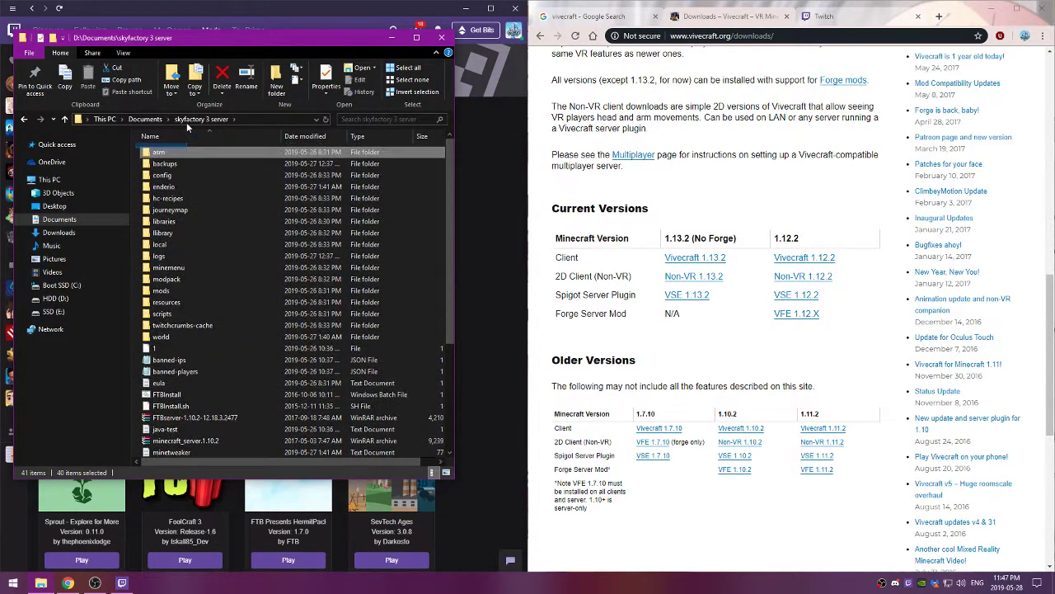
click(140, 159)
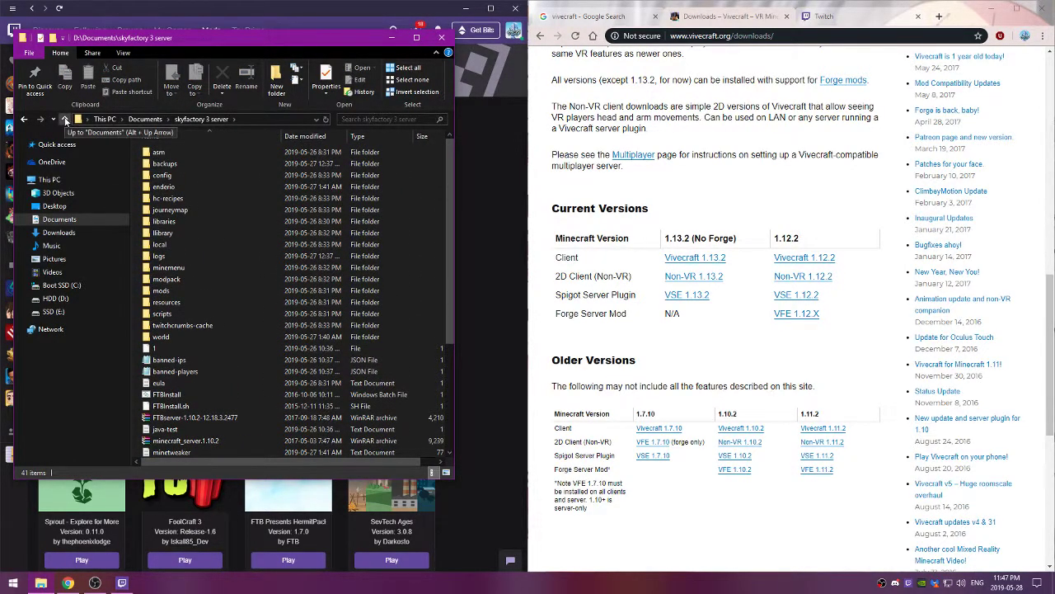
click(65, 120)
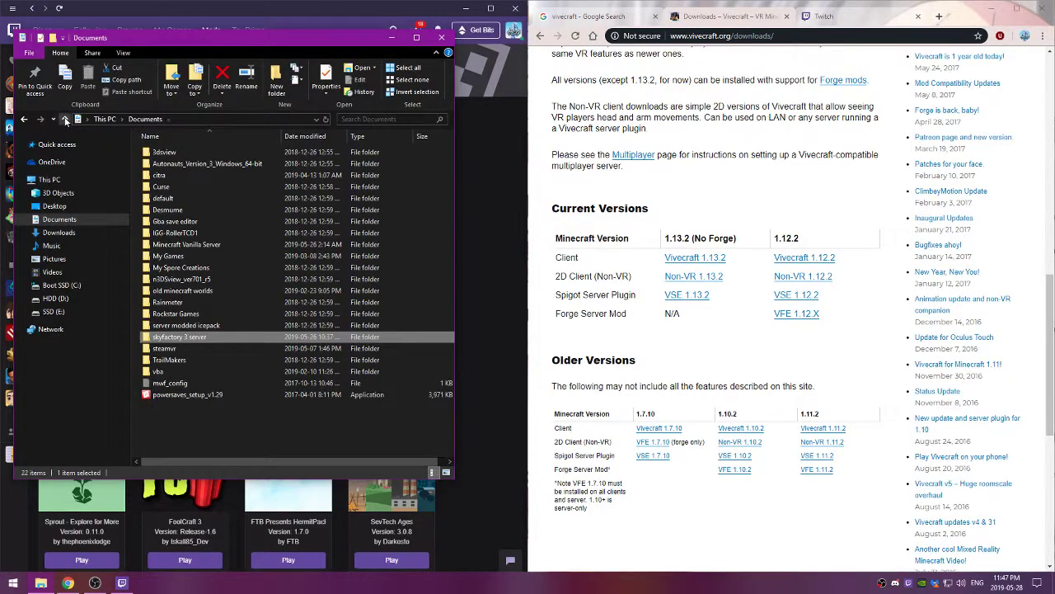
click(306, 445)
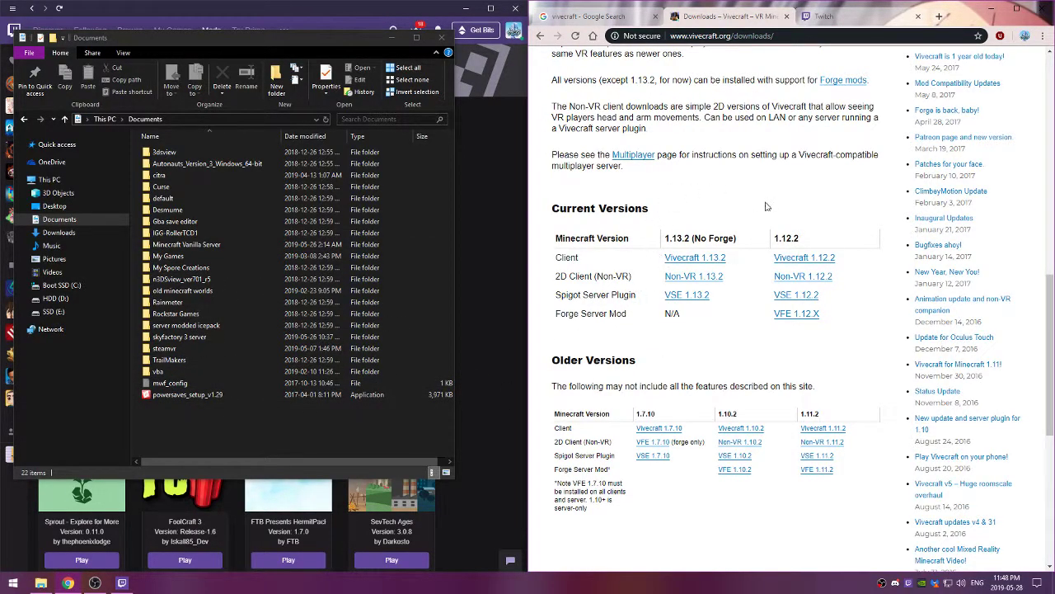
Step: Launch the Vivecraft 1.12.2 installer from the Downloads folder, and highlight its default Minecraft path
click(58, 231)
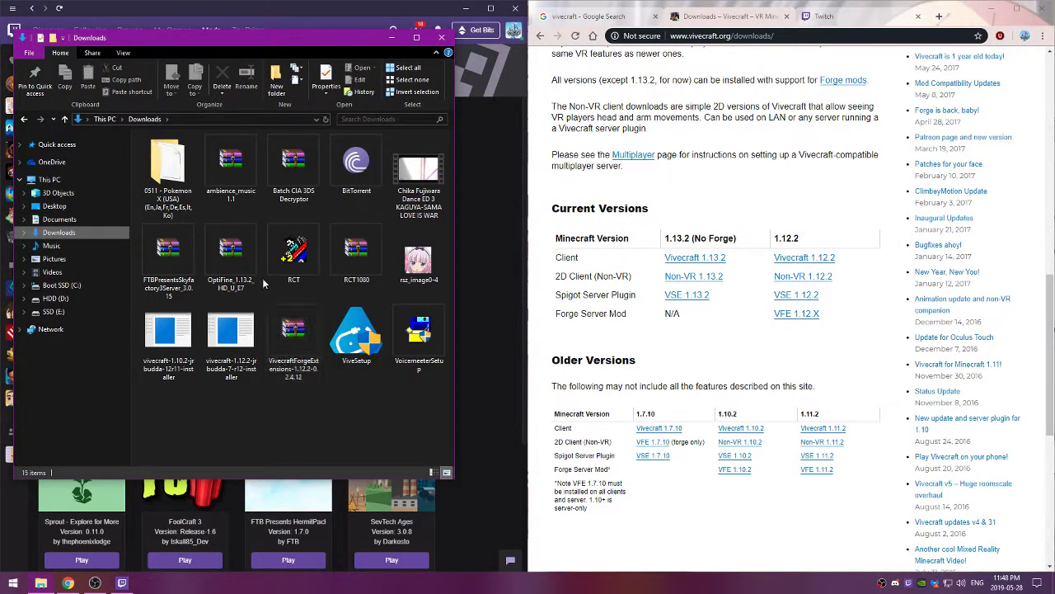
click(231, 334)
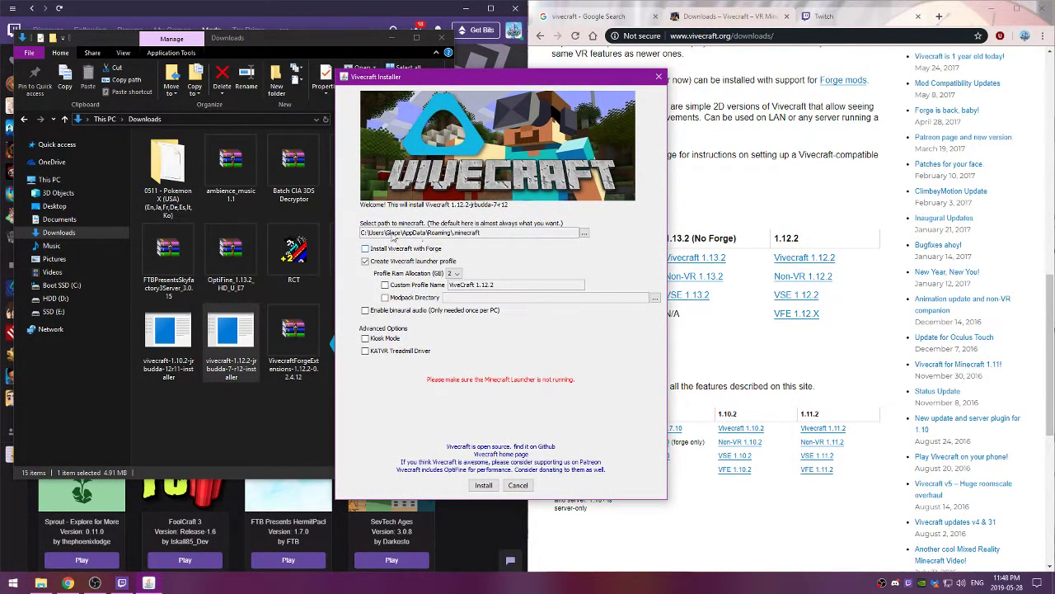
drag(487, 237, 324, 234)
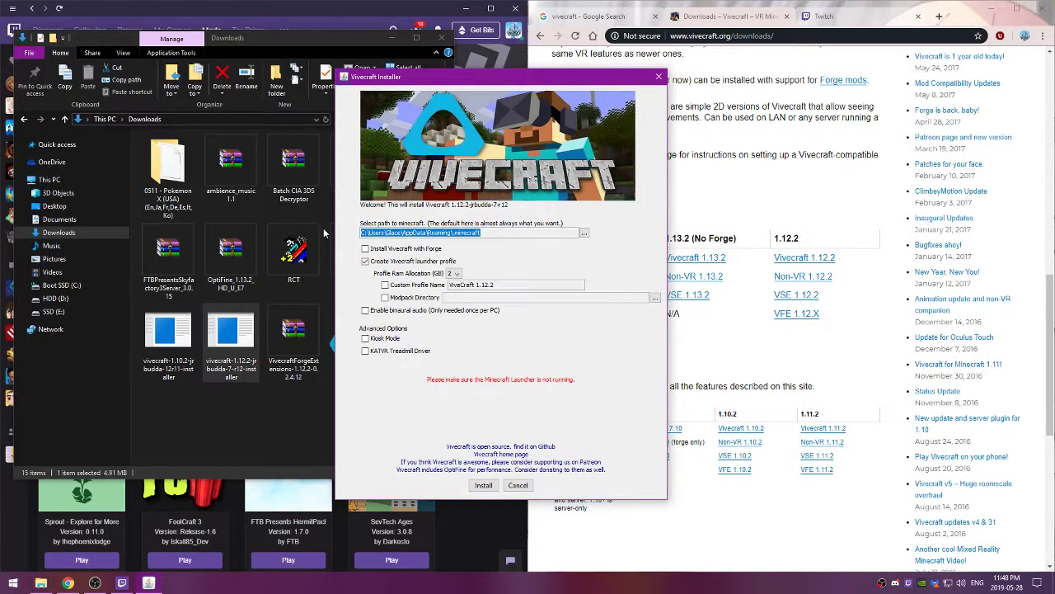
Step: Browse for the installer's Minecraft path through Documents and Curse to the Install folder inside Minecraft
click(584, 235)
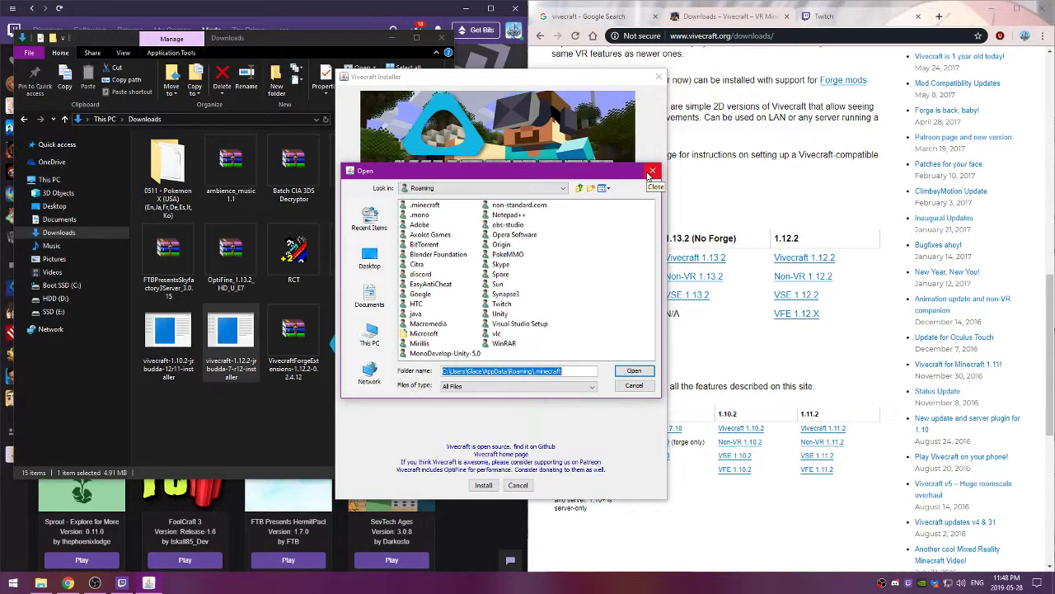
click(377, 293)
double_click(415, 234)
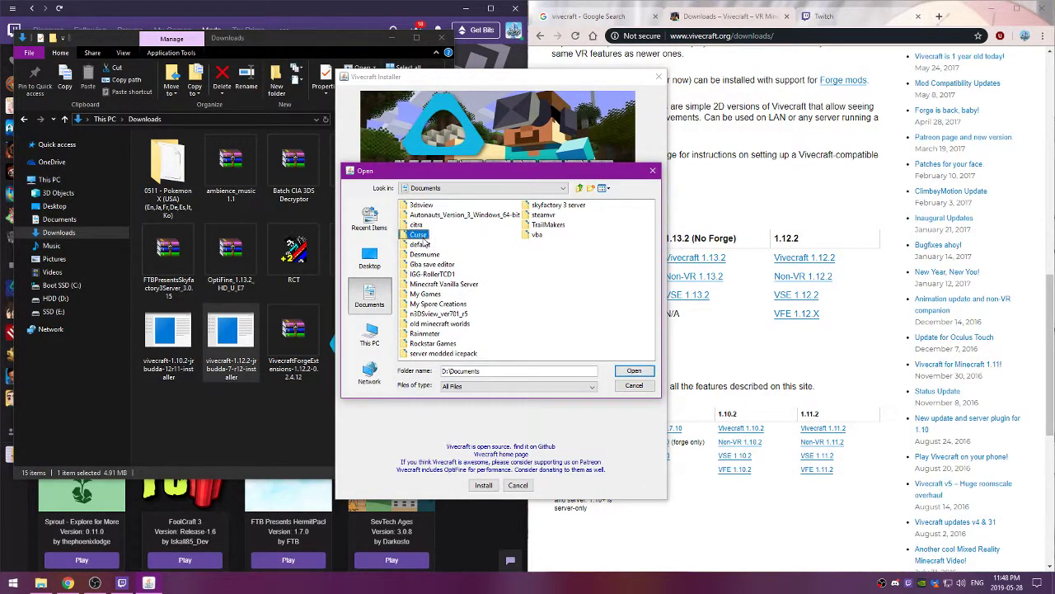
double_click(424, 205)
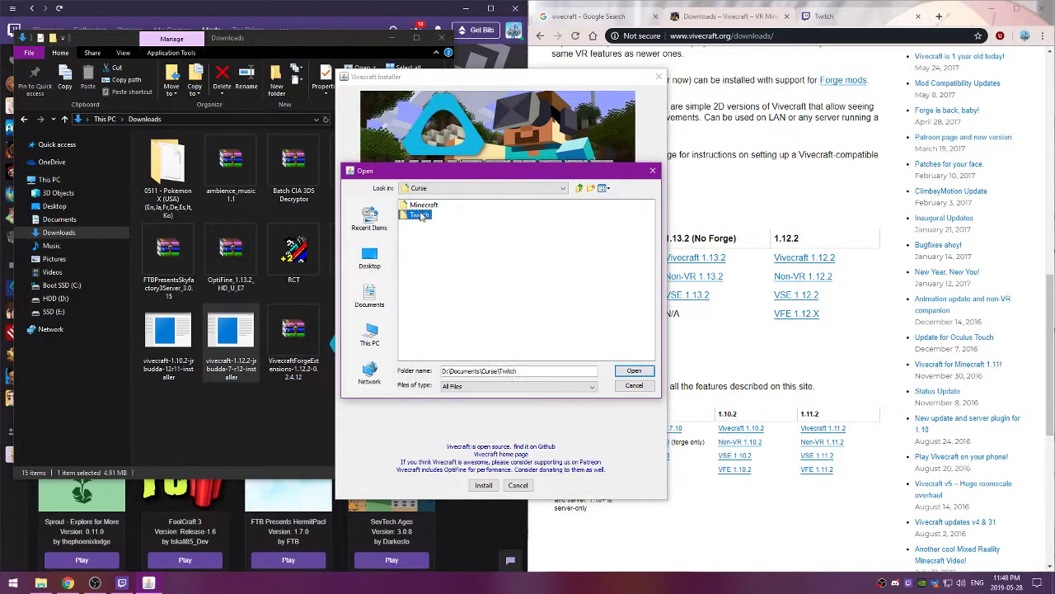
click(580, 188)
click(426, 206)
double_click(426, 205)
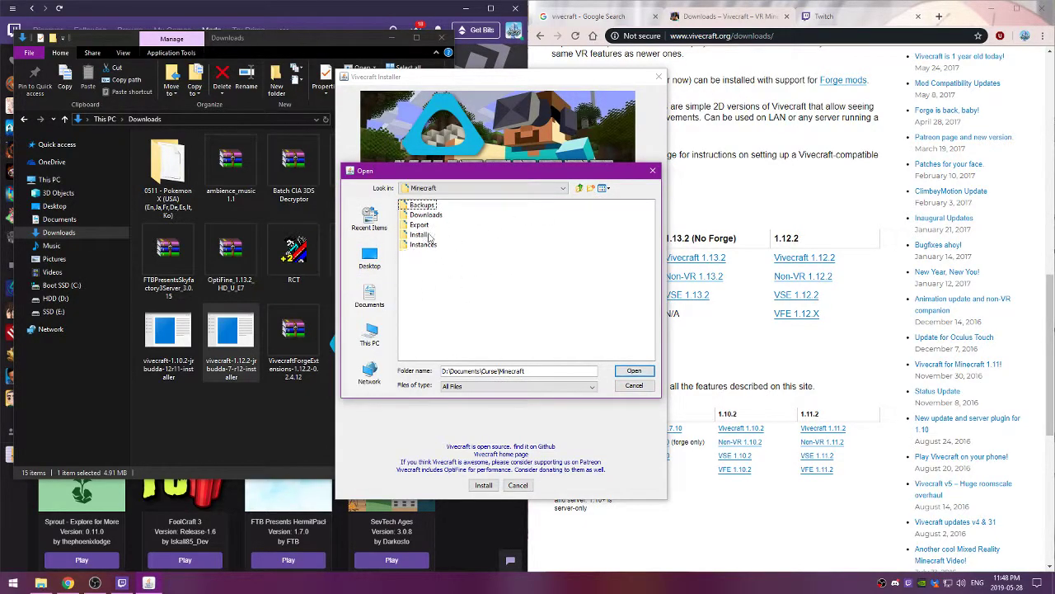
double_click(422, 234)
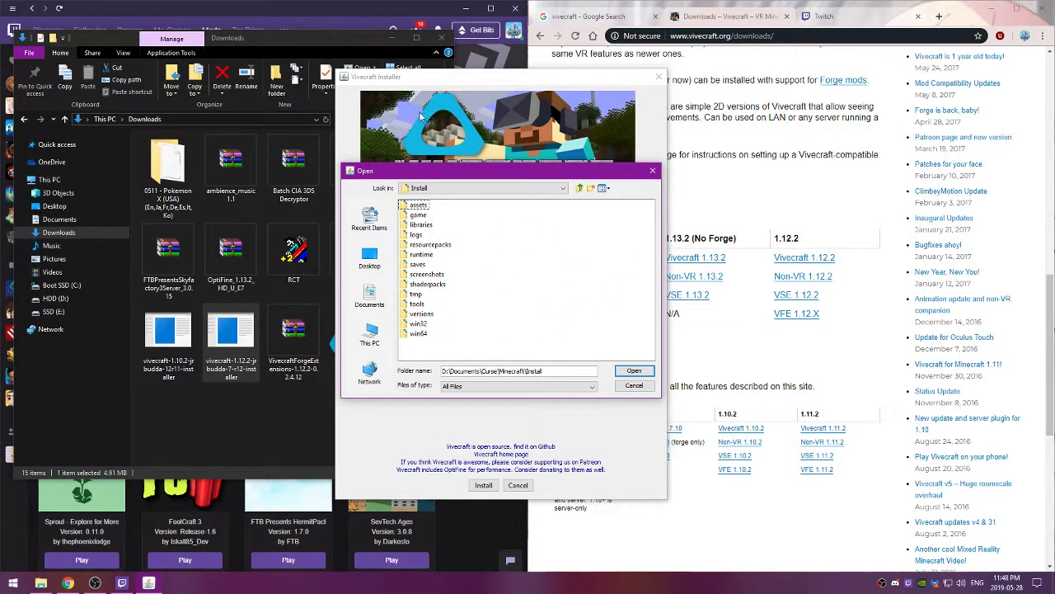
Step: Return to the installer's folder browser and move up from the Install folder to This PC
click(320, 19)
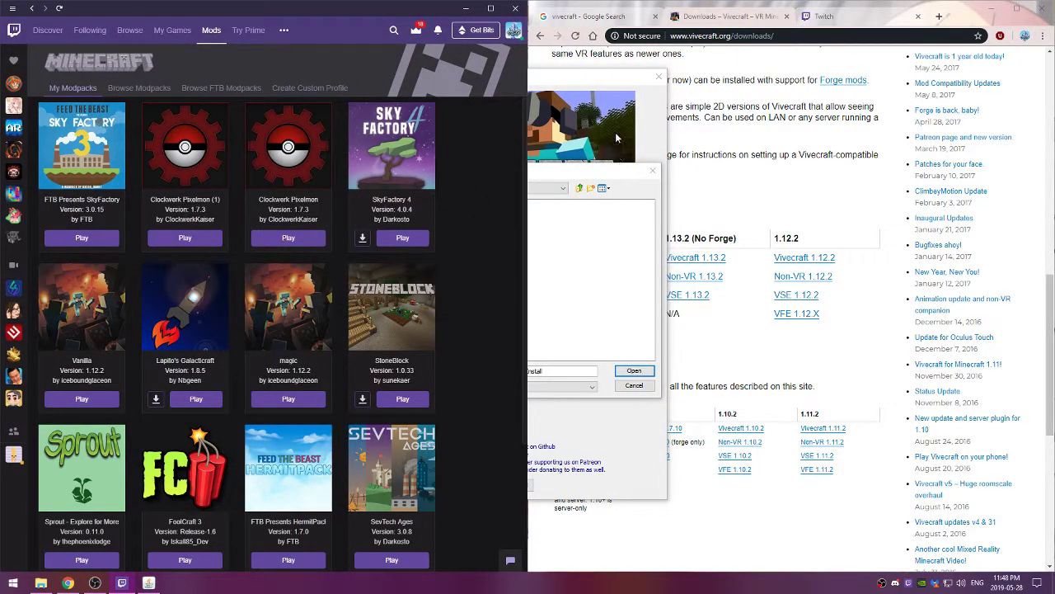
click(592, 180)
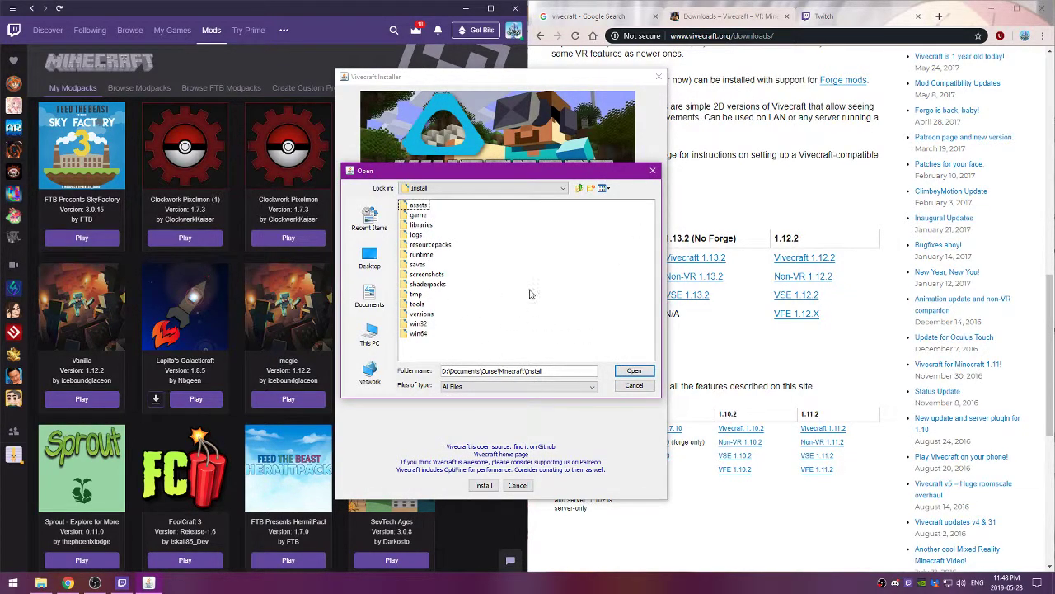
click(579, 188)
click(580, 188)
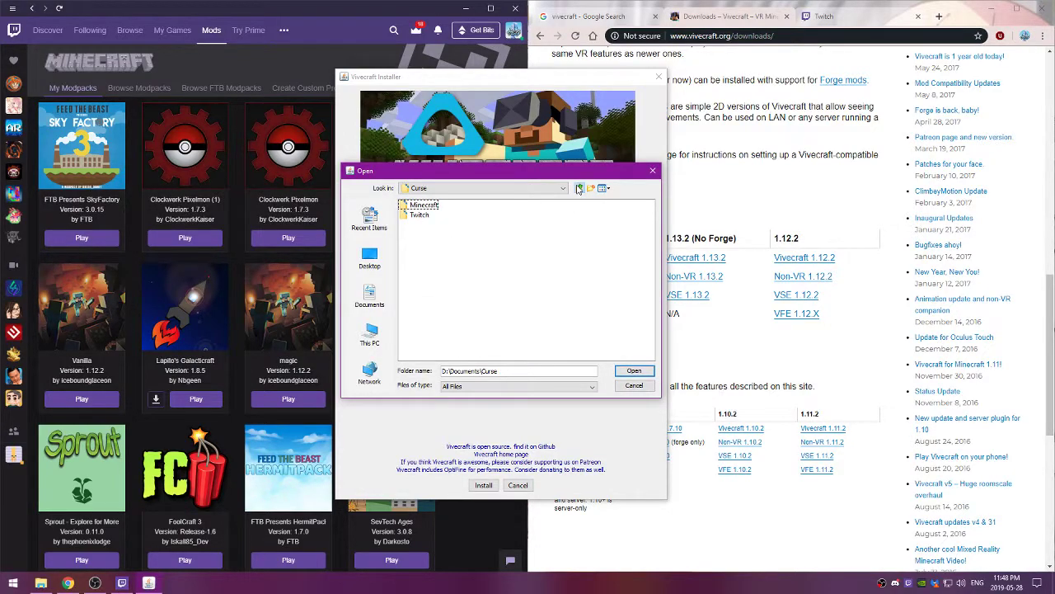
click(580, 188)
click(580, 188)
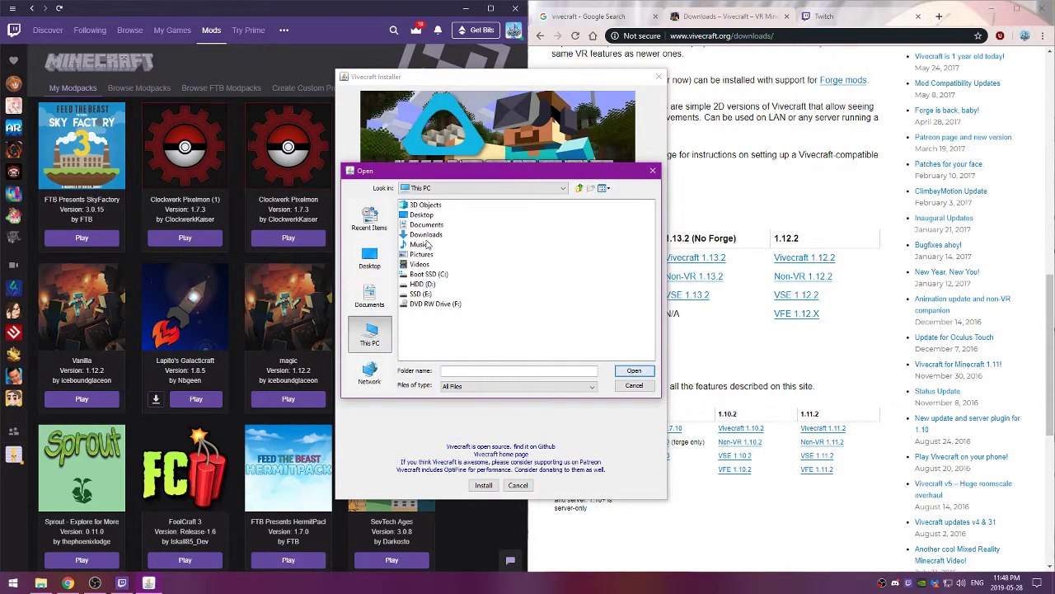
Step: Look through the SSD (E:), HDD (D:) and Boot SSD (C:) drives and the Users folder in the installer's folder browser
double_click(421, 295)
click(579, 188)
click(425, 285)
double_click(425, 285)
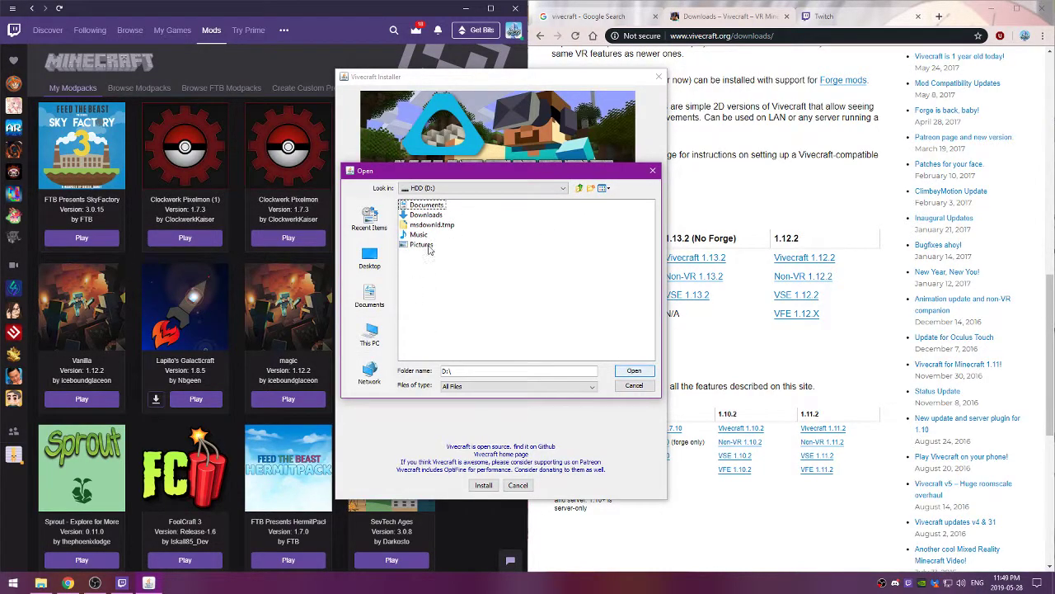
click(580, 188)
double_click(425, 275)
double_click(420, 274)
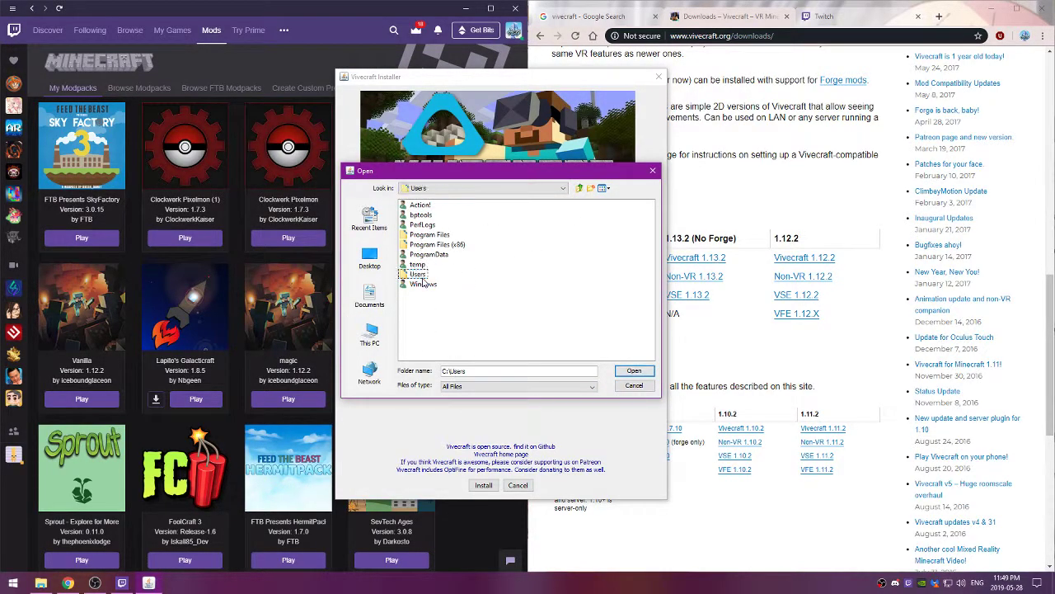
double_click(419, 214)
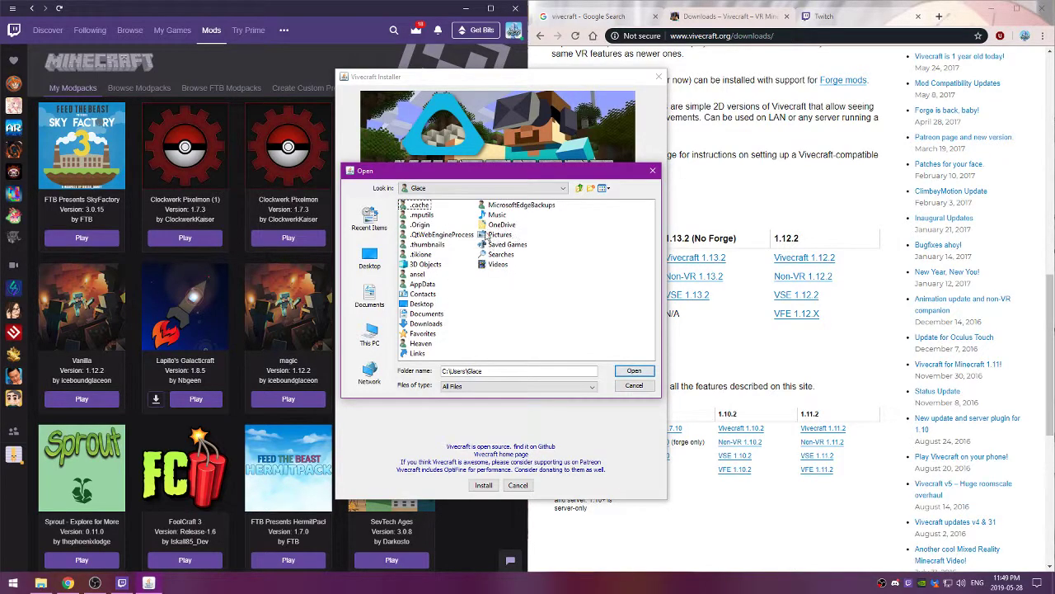
click(578, 188)
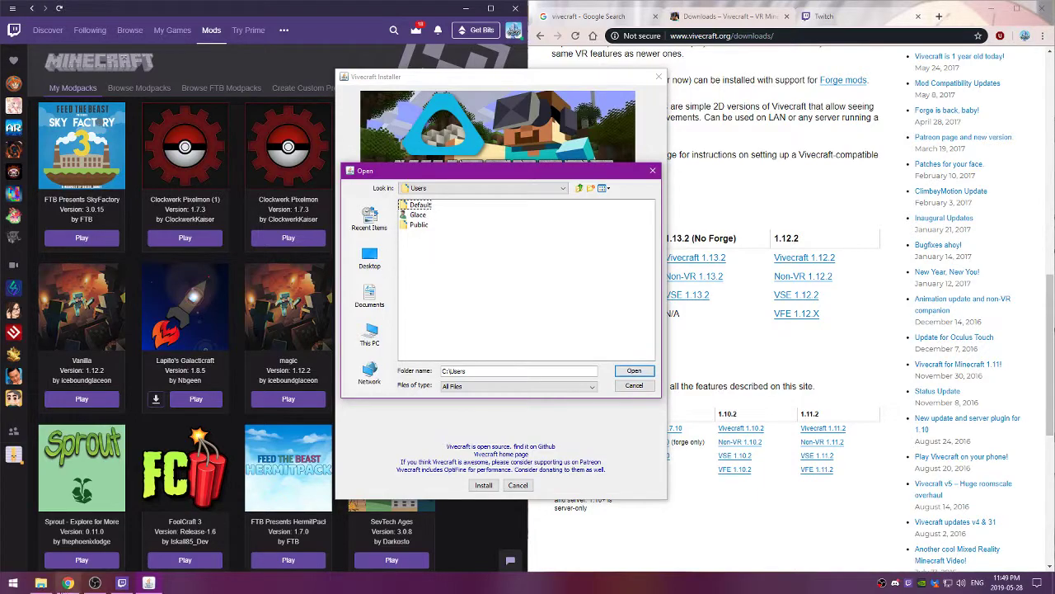
Step: In File Explorer, open the .minecraft folder in the user's AppData Roaming folder on Boot SSD (C:)
click(40, 583)
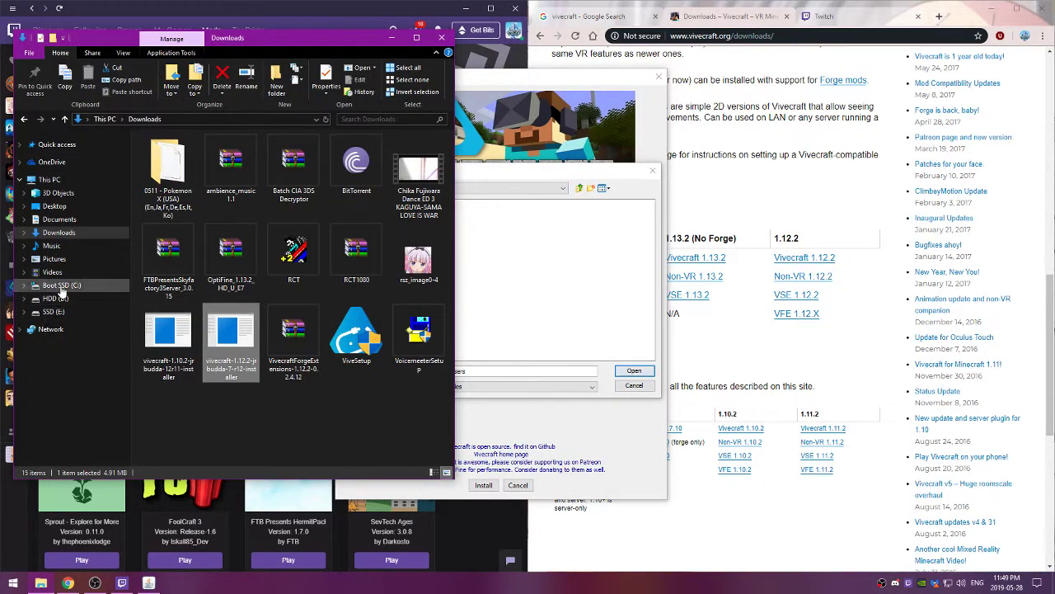
click(62, 286)
double_click(169, 225)
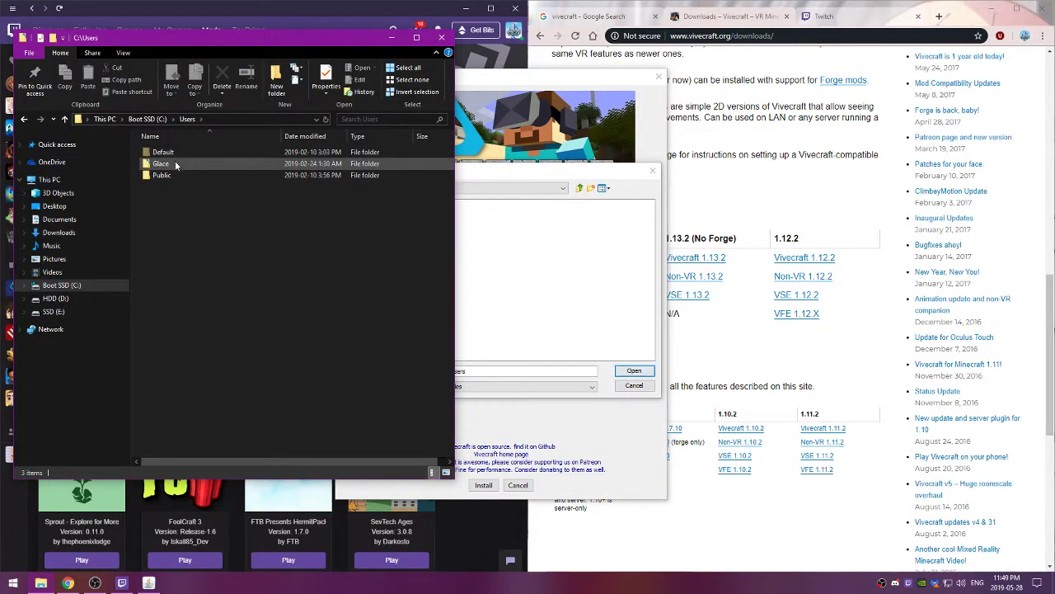
double_click(174, 163)
double_click(176, 244)
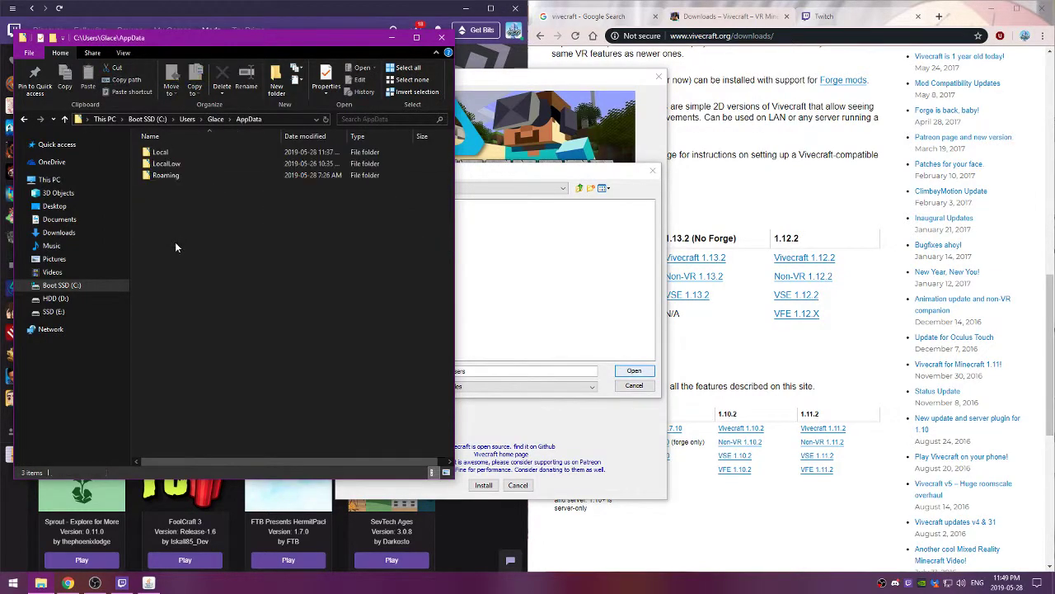
double_click(169, 175)
double_click(178, 153)
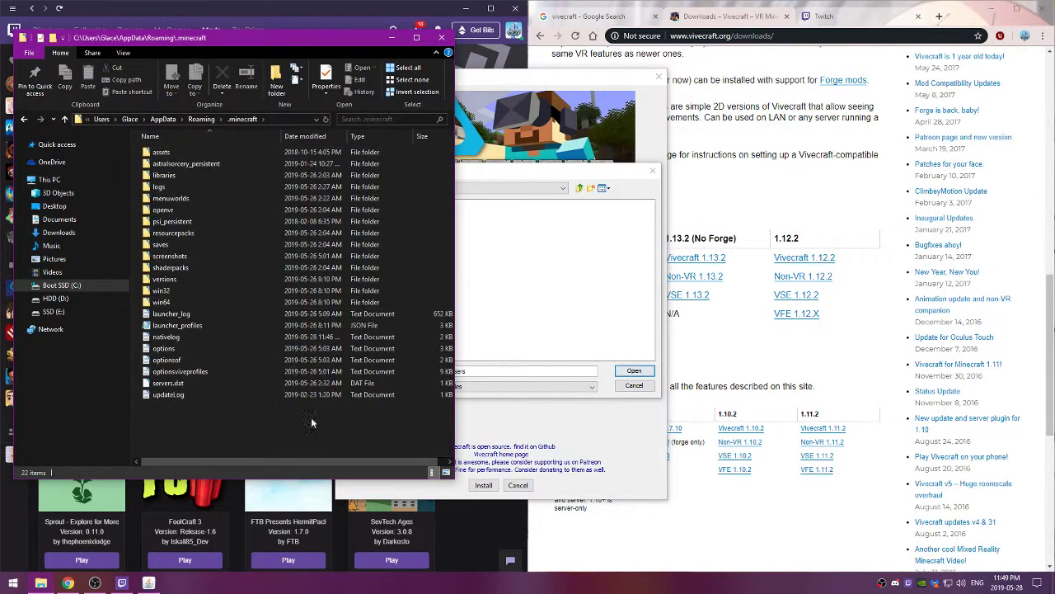
Step: Check the C: drive and Documents in the installer's folder browser, and close it without choosing a new Minecraft path
click(581, 287)
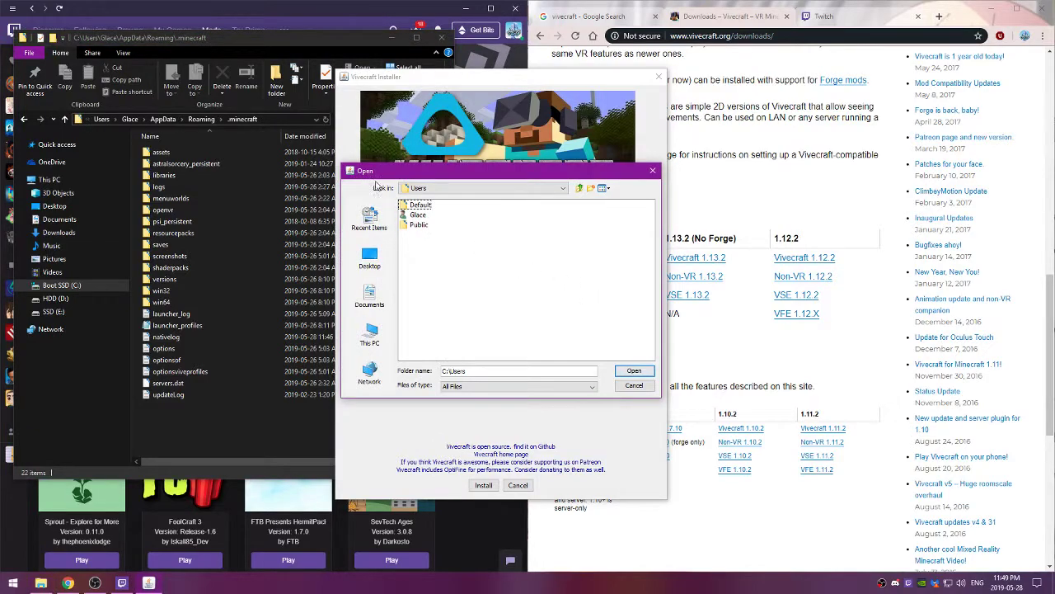
click(490, 188)
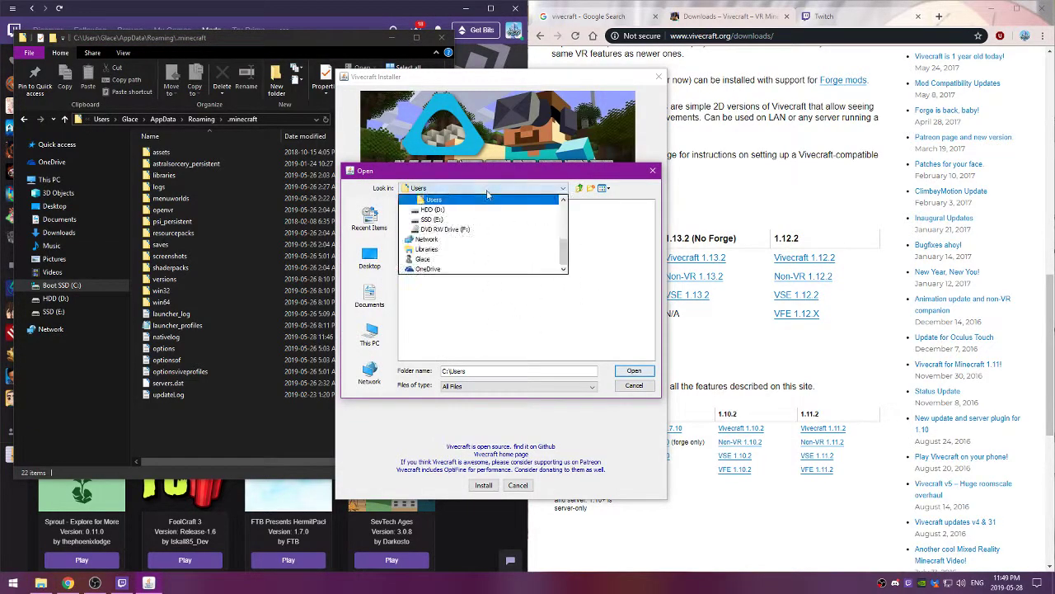
click(521, 382)
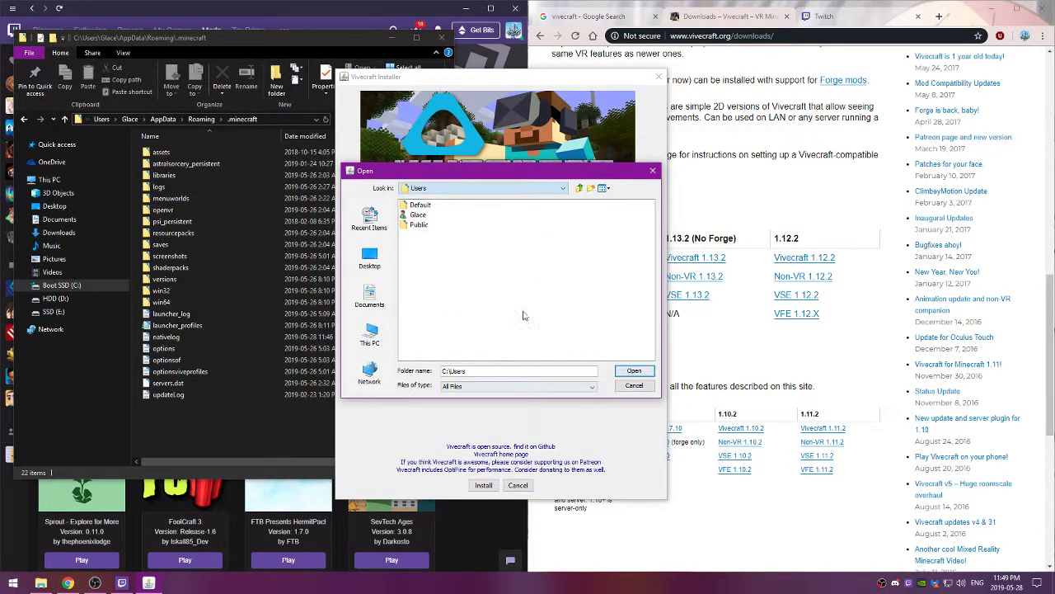
click(581, 188)
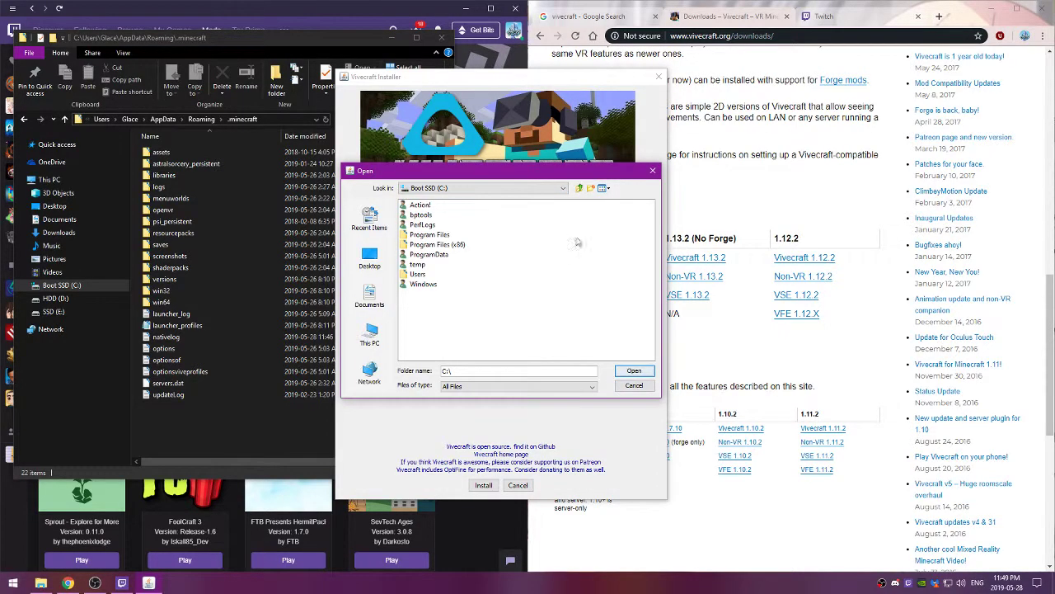
click(369, 297)
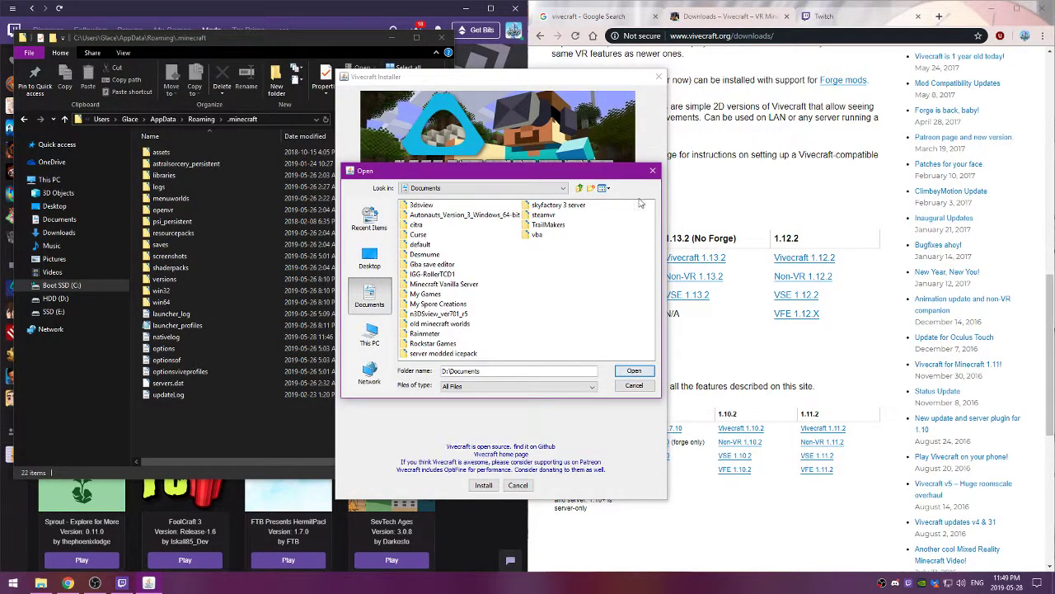
click(652, 171)
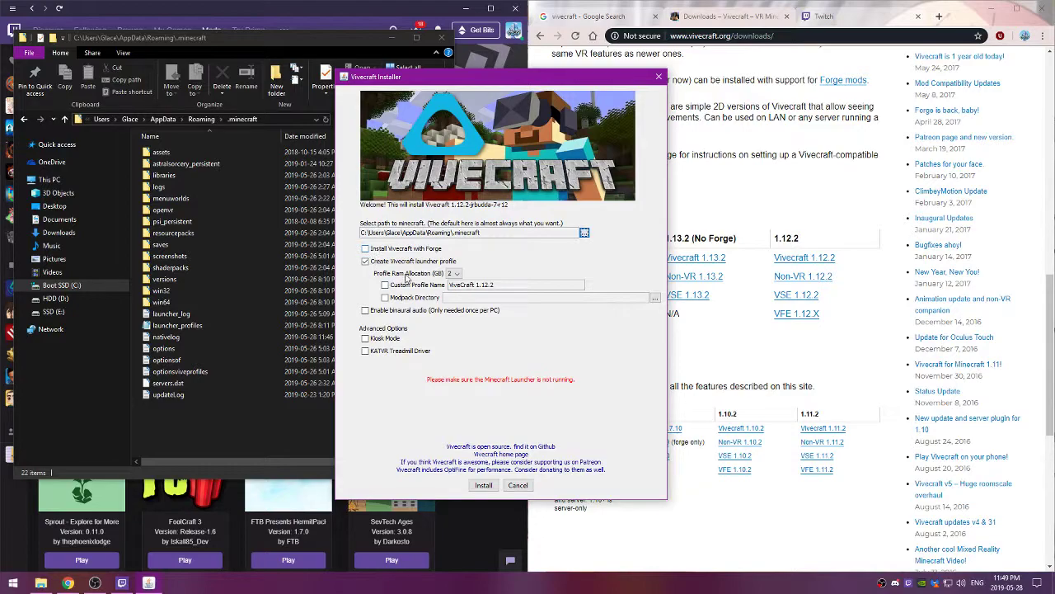
Step: Enable the installer's Modpack Directory option and browse for the directory through Documents to the Curse folder
click(412, 298)
click(655, 297)
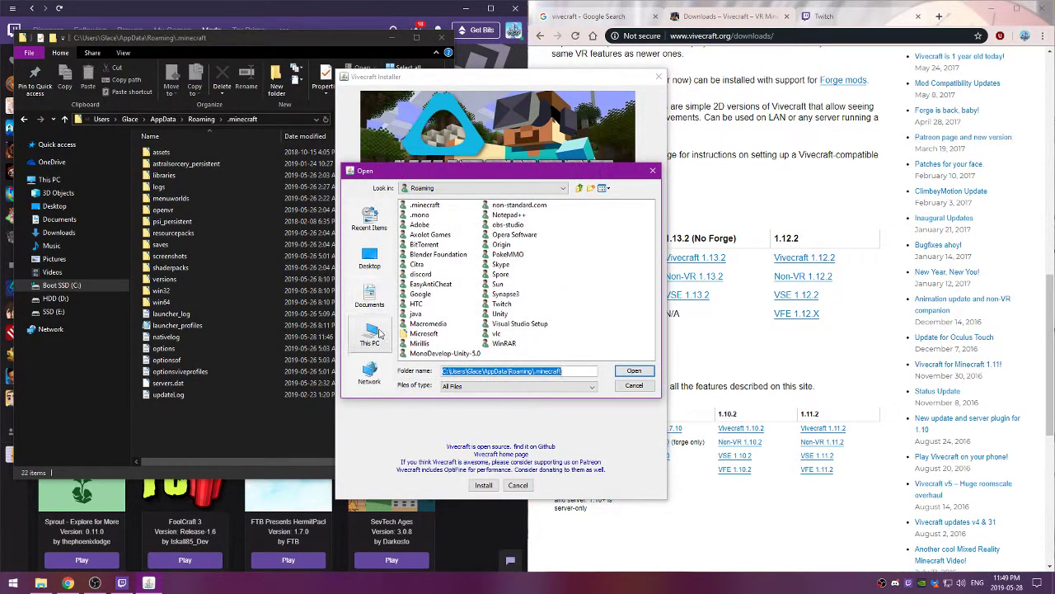
click(369, 297)
click(419, 235)
double_click(418, 235)
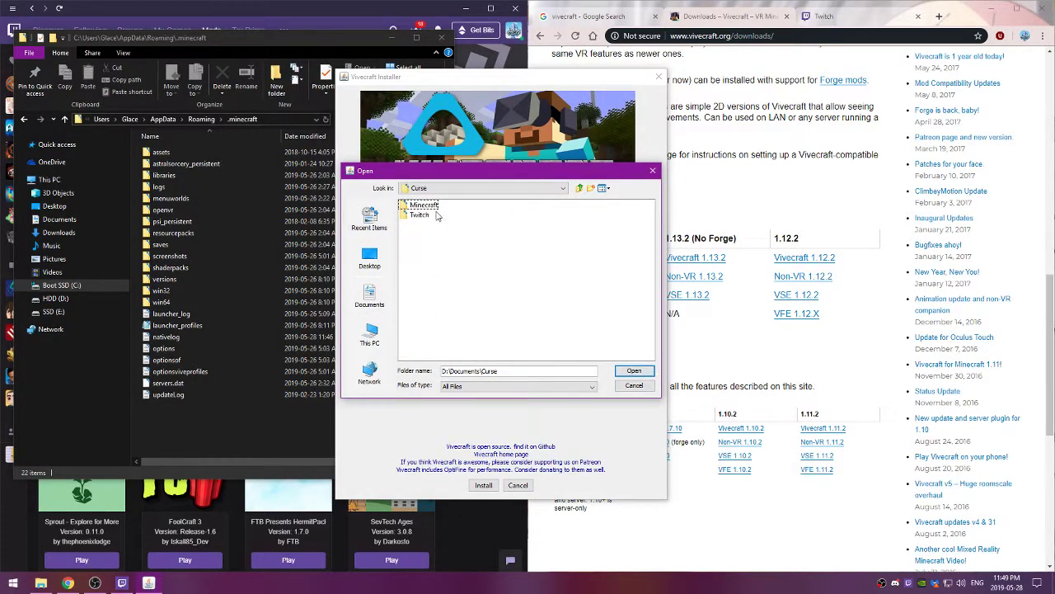
Step: Look into the Twitch folder, browse to FTB Presents SkyFactory 3 in Minecraft's Instances folder, and cancel the directory selection
double_click(417, 215)
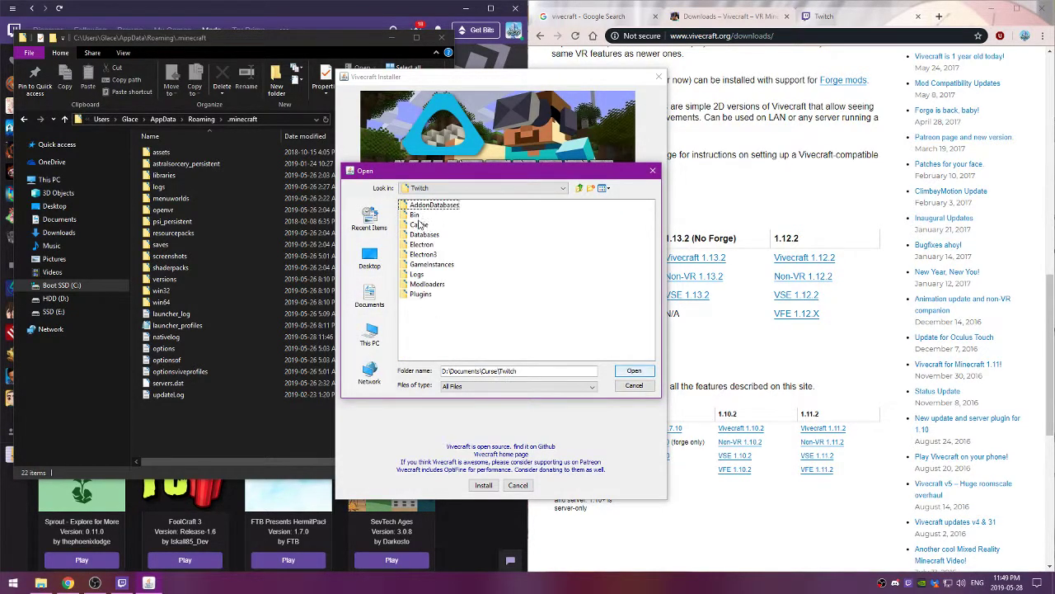
click(579, 189)
double_click(422, 205)
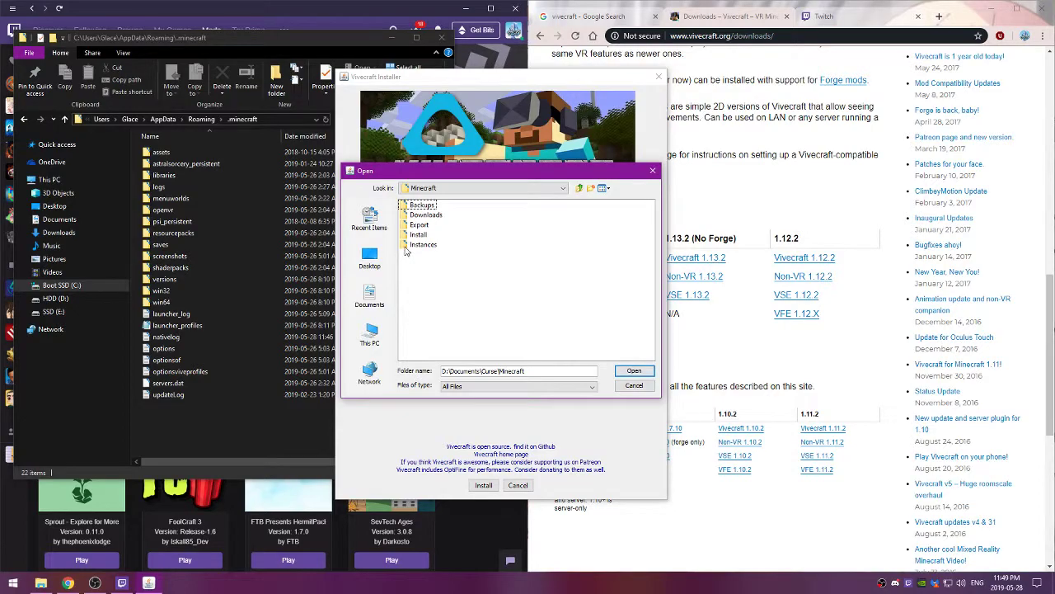
double_click(418, 244)
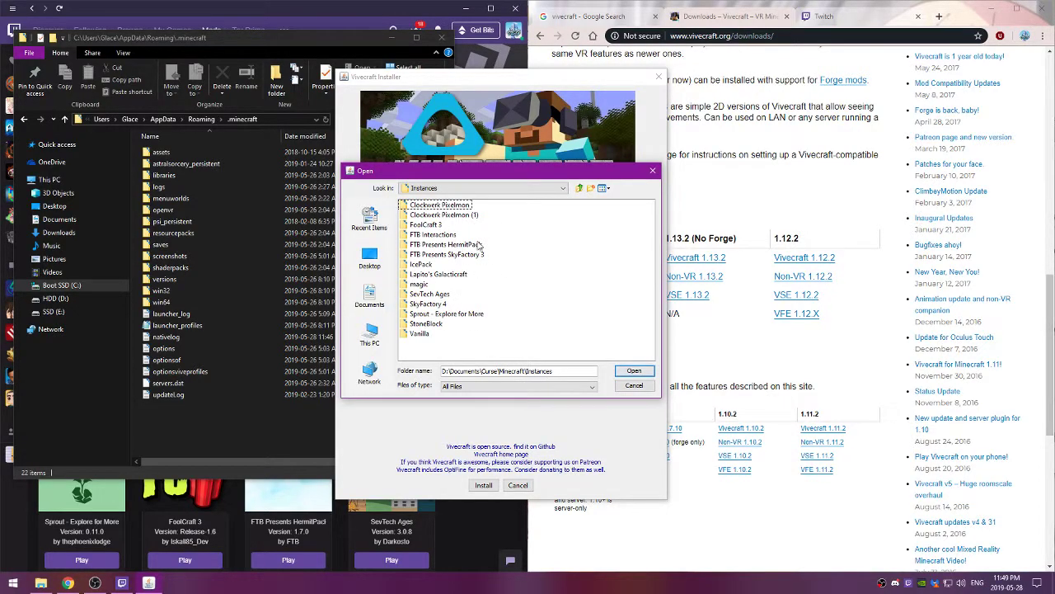
double_click(459, 256)
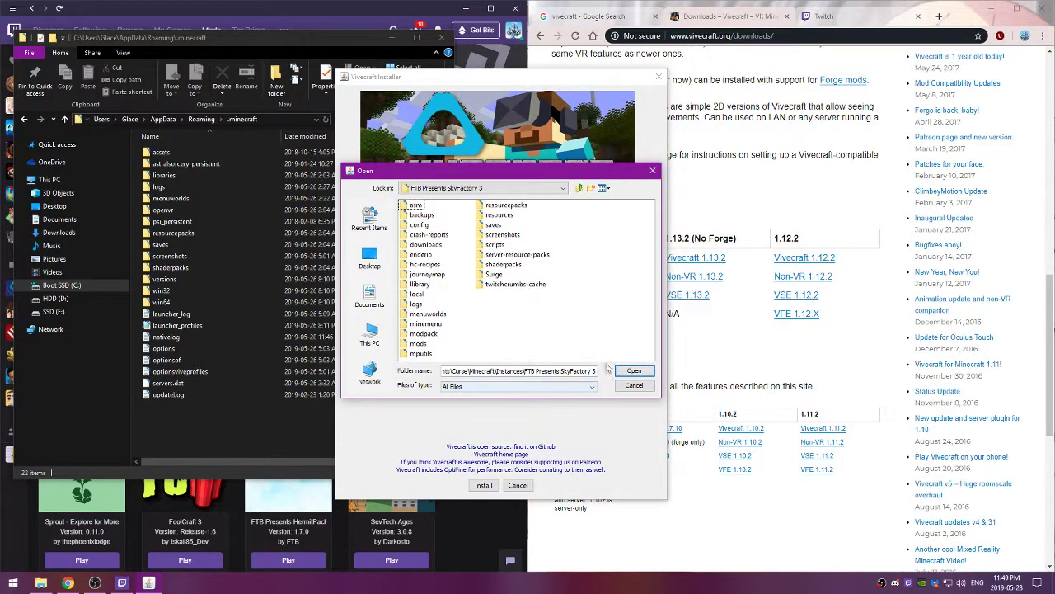
click(634, 387)
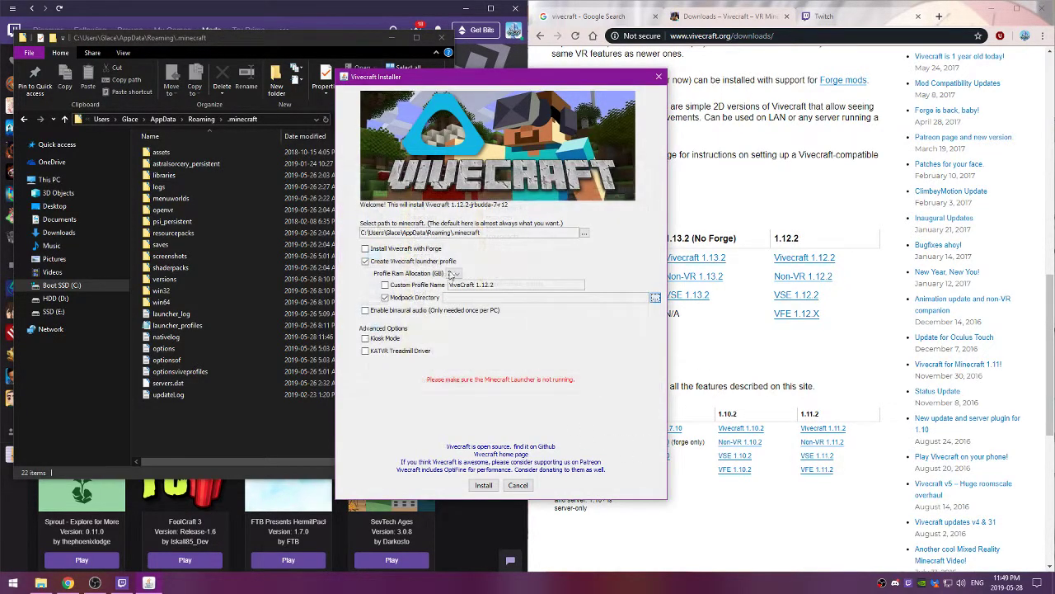
Step: Enable Install Vivecraft with Forge, and open the FTB Presents SkyFactory 3 details in the Twitch app to check its Forge version
click(372, 251)
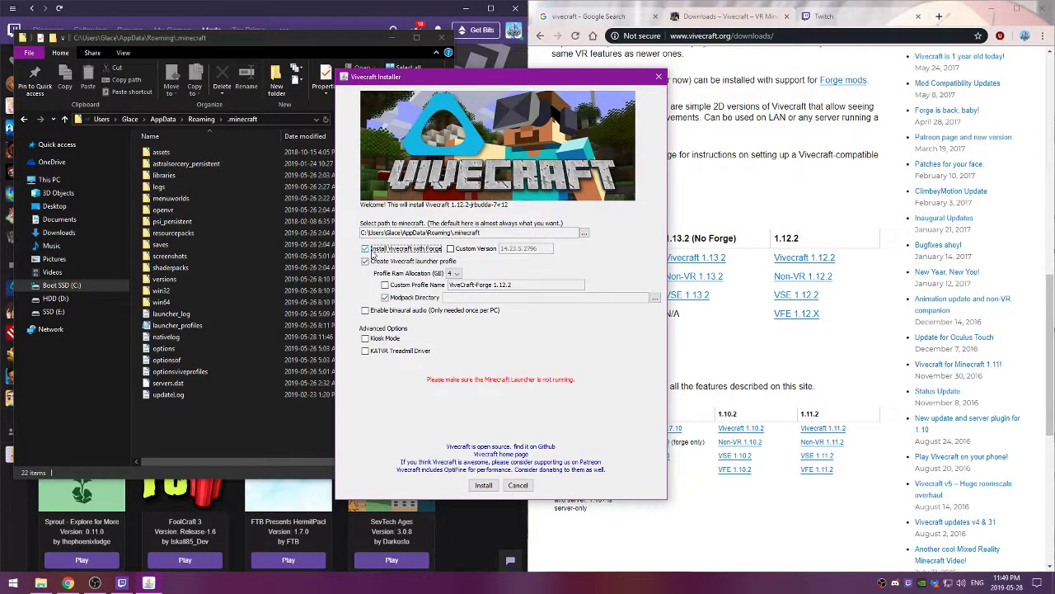
click(459, 515)
click(548, 275)
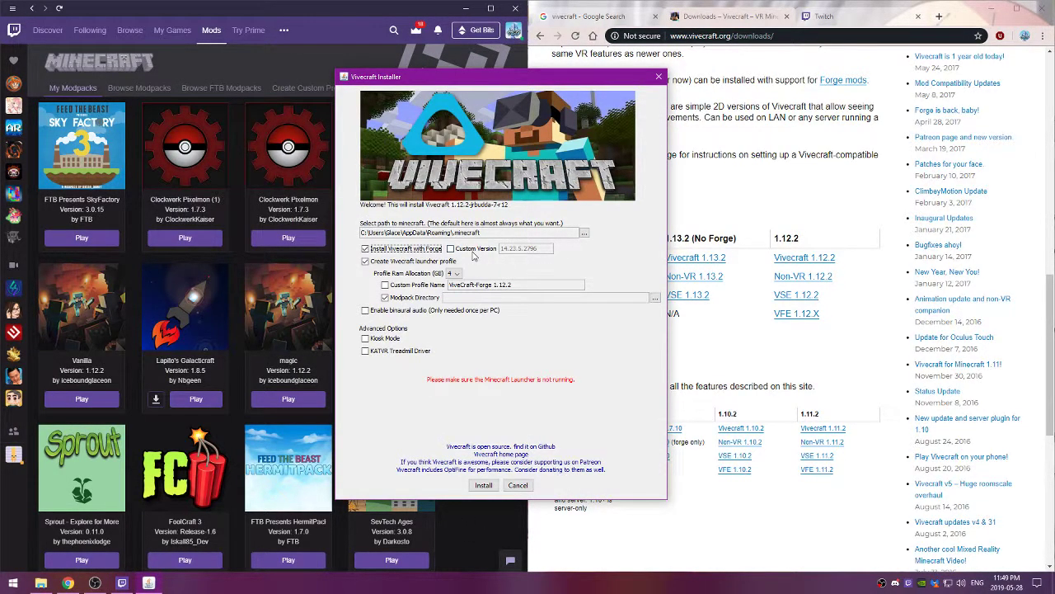
click(72, 175)
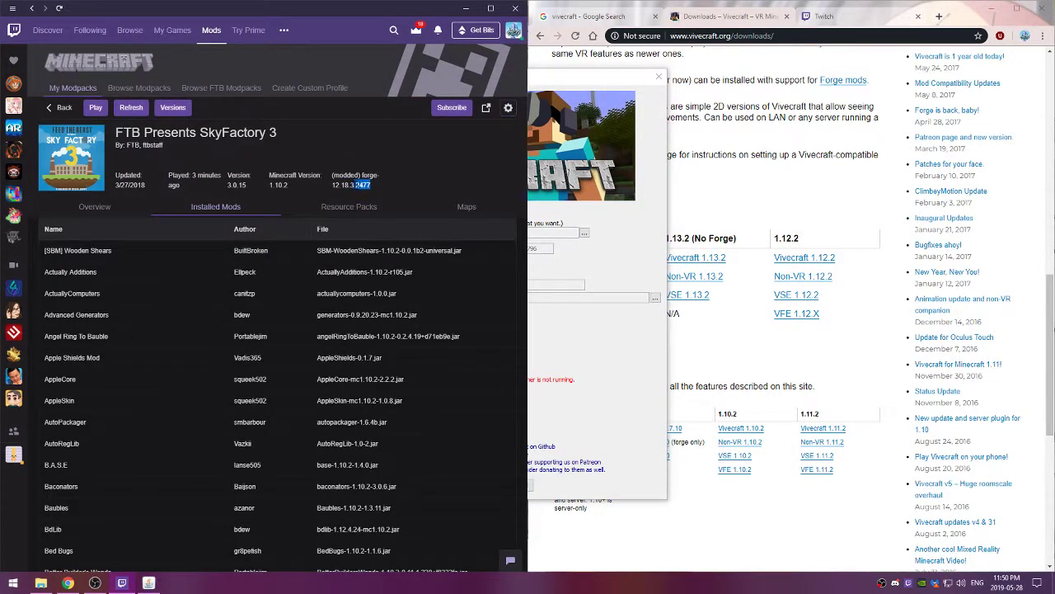
click(599, 255)
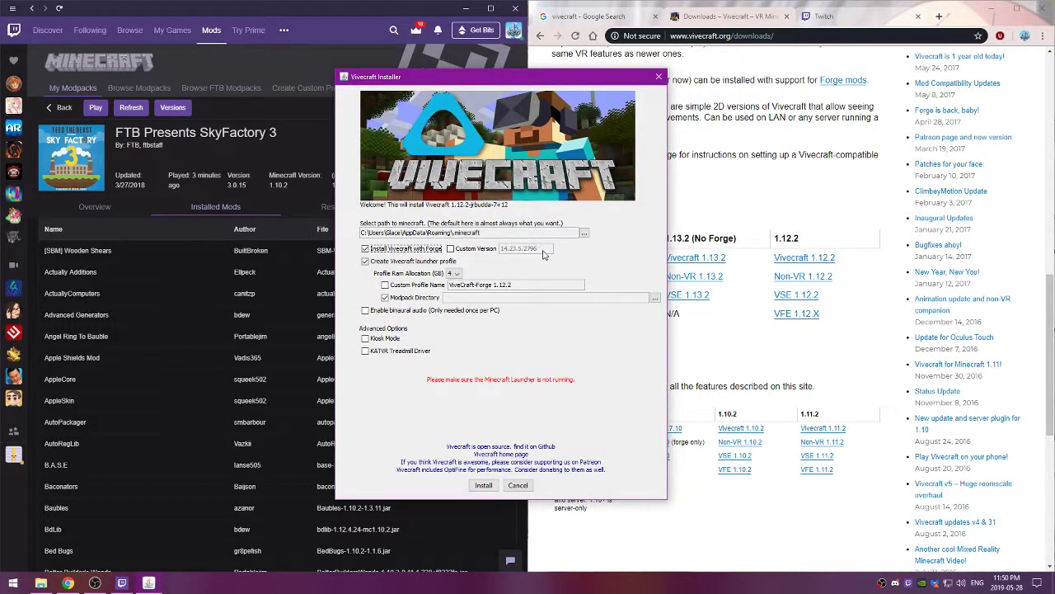
Step: Enable the custom Forge version in the installer, and compare its number with SkyFactory 3's Minecraft and Forge versions in the Twitch app
click(450, 248)
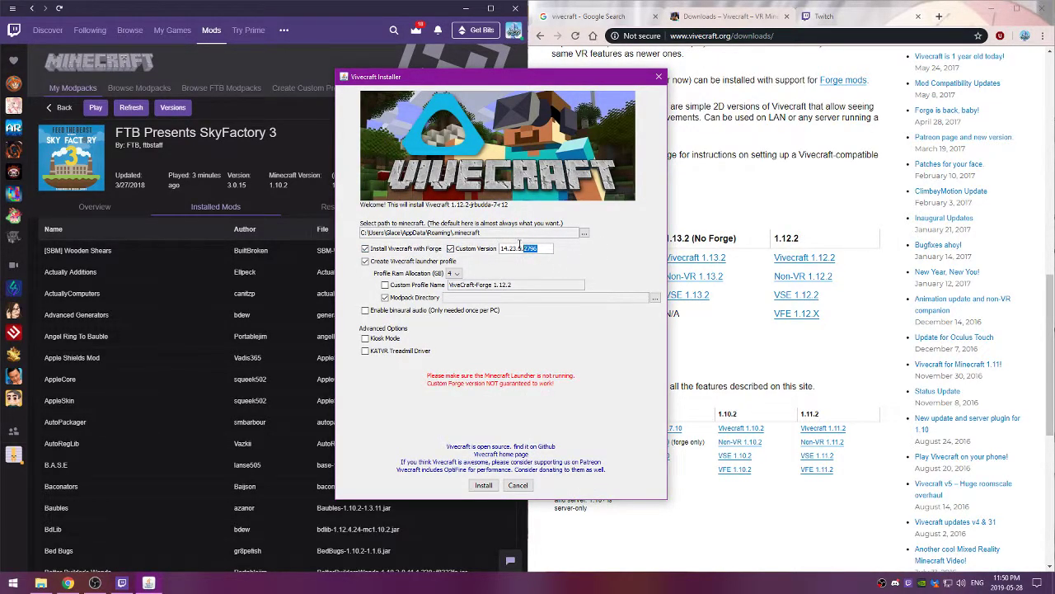
drag(517, 249, 492, 253)
click(288, 183)
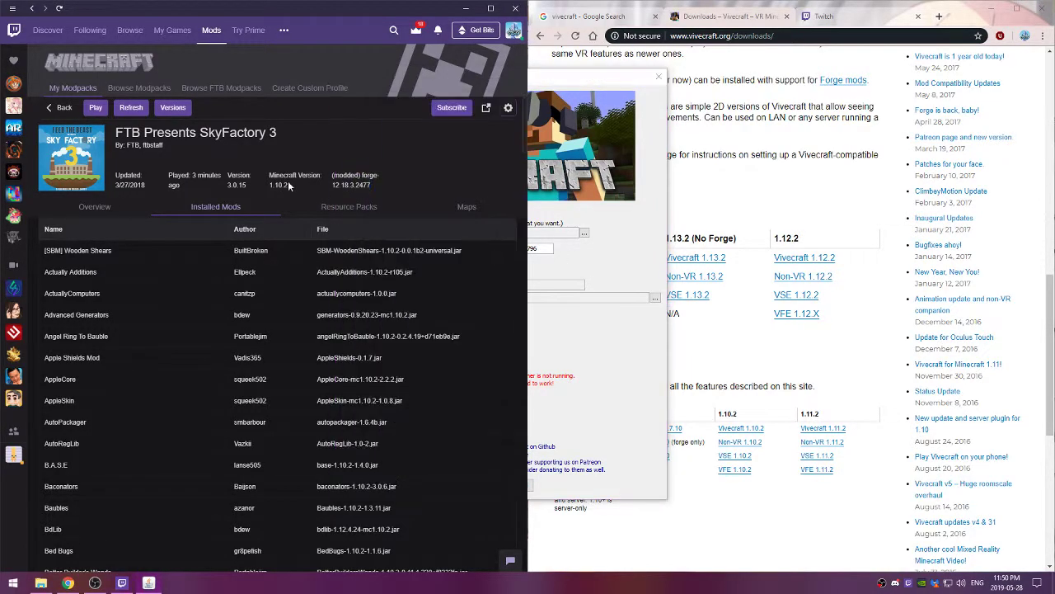
drag(295, 188, 269, 188)
click(573, 280)
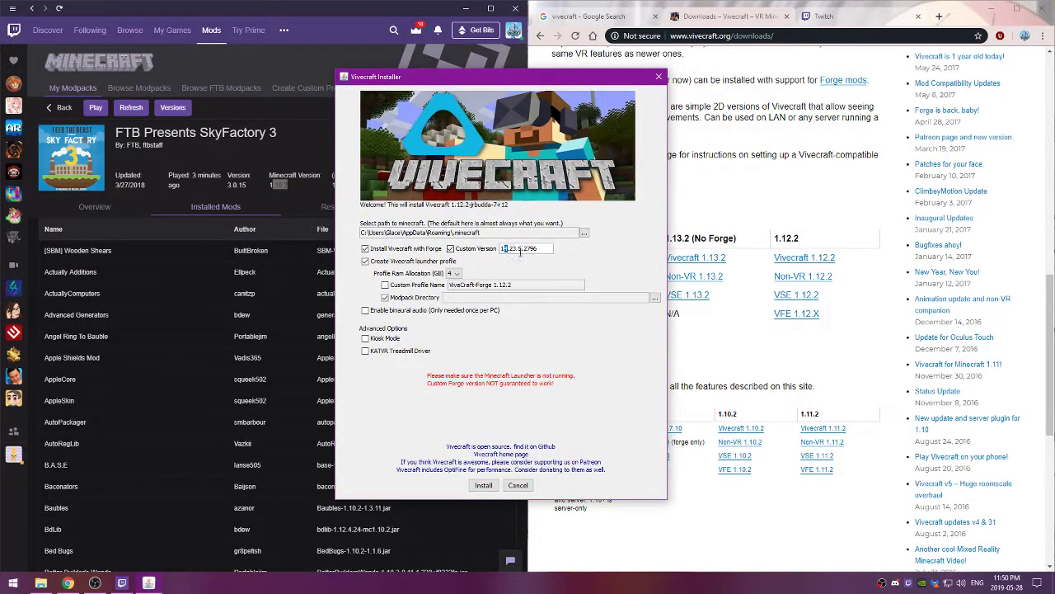
click(278, 188)
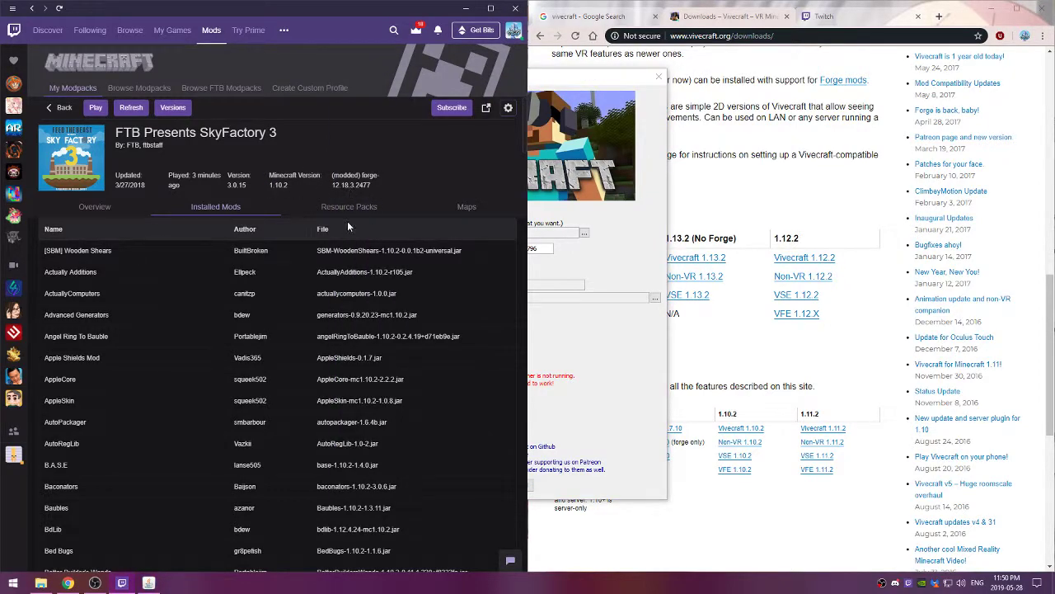
click(597, 258)
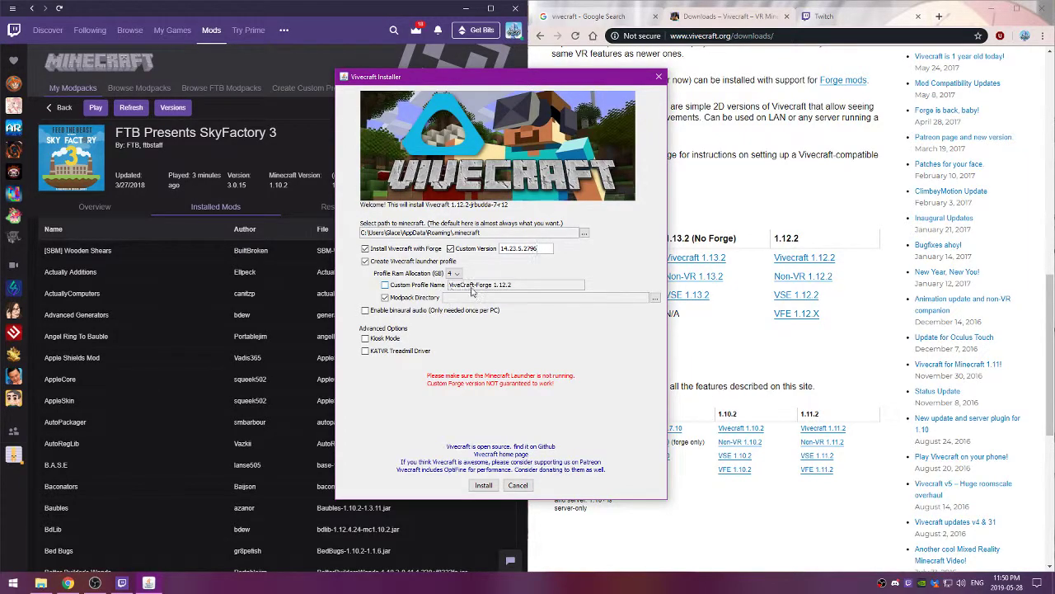
Step: Toggle the Custom Profile Name option on and off, and cancel the Vivecraft 1.12.2 installer
click(401, 287)
click(405, 288)
click(518, 486)
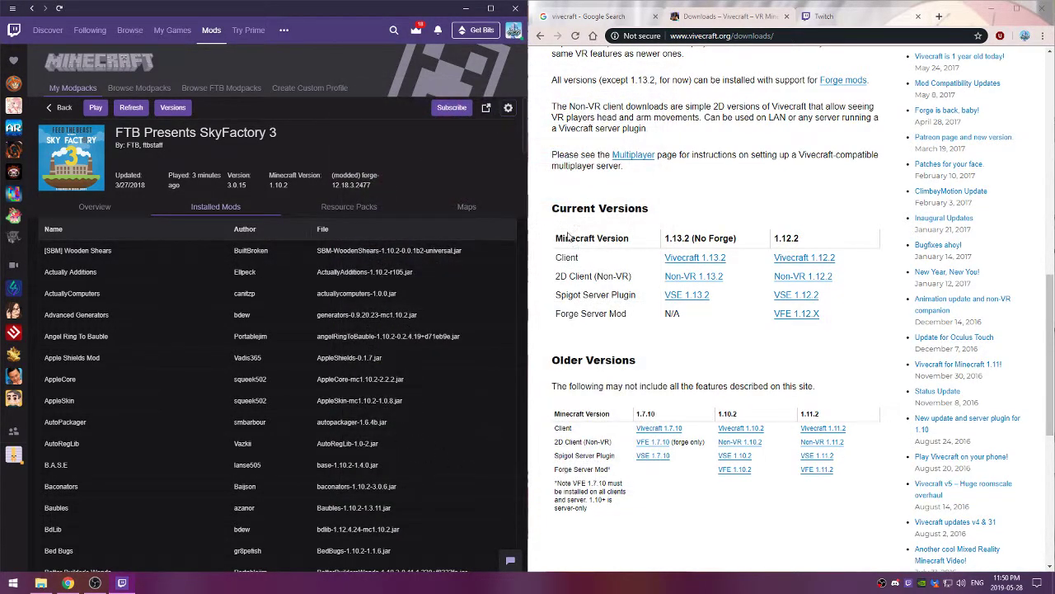
Step: Launch FTB Presents SkyFactory 3 from the Twitch app and open its profile in the Minecraft Launcher's launch options
click(96, 107)
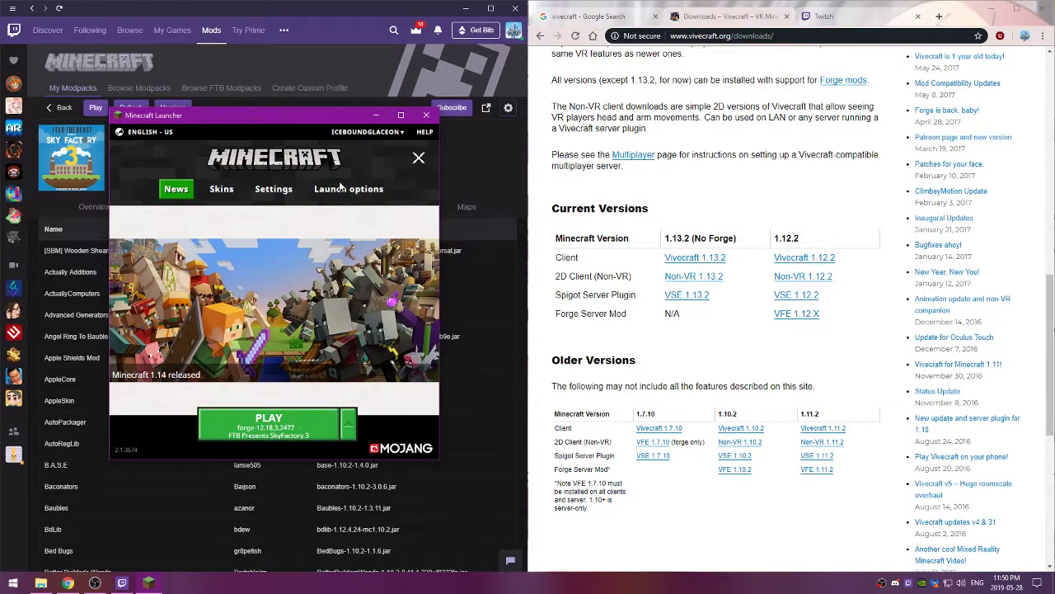
click(349, 189)
click(235, 284)
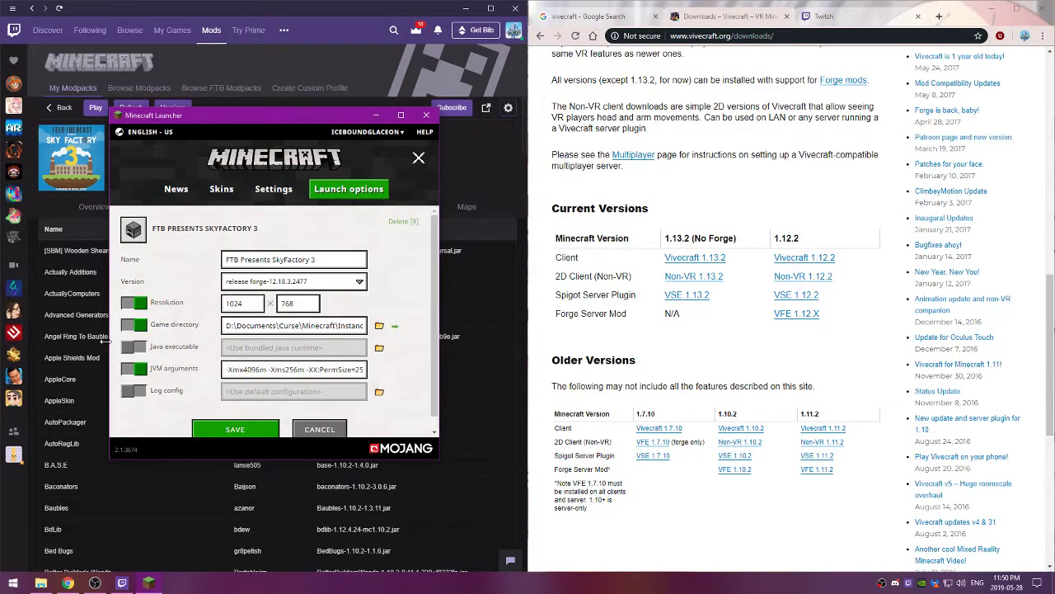
Step: Set the SkyFactory 3 profile's version to release vivecraft-1.10.2-jrbudda-12r11-forge, save it, and return to the launcher's News page
click(302, 282)
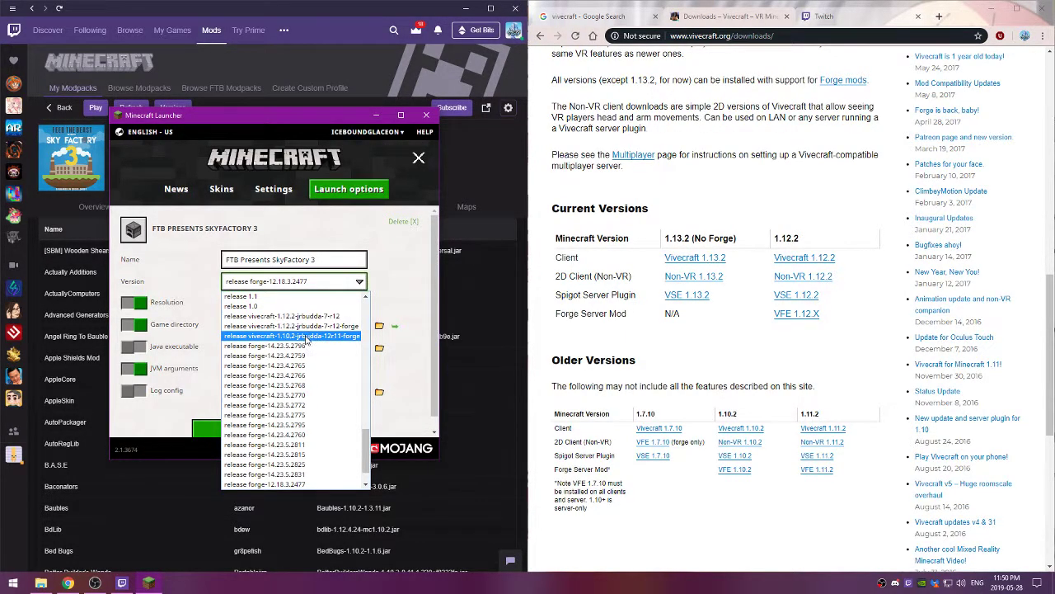
click(324, 285)
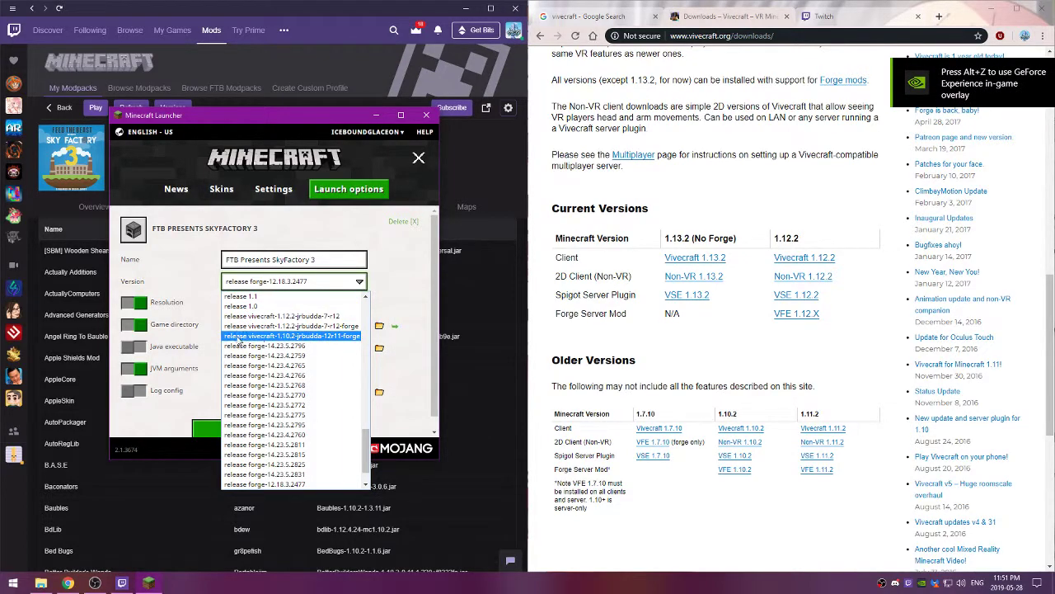
click(324, 338)
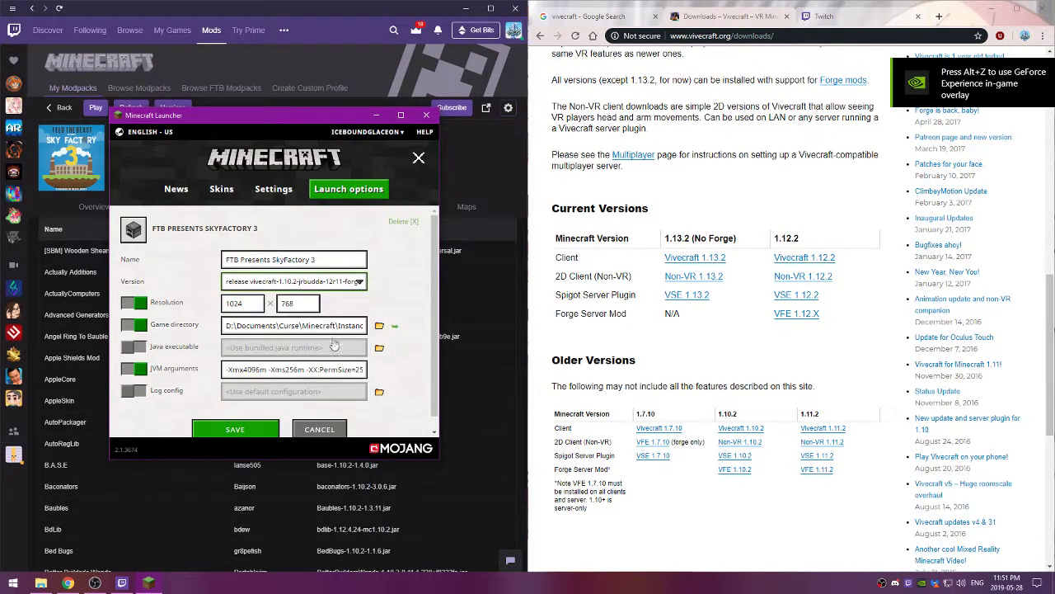
click(252, 441)
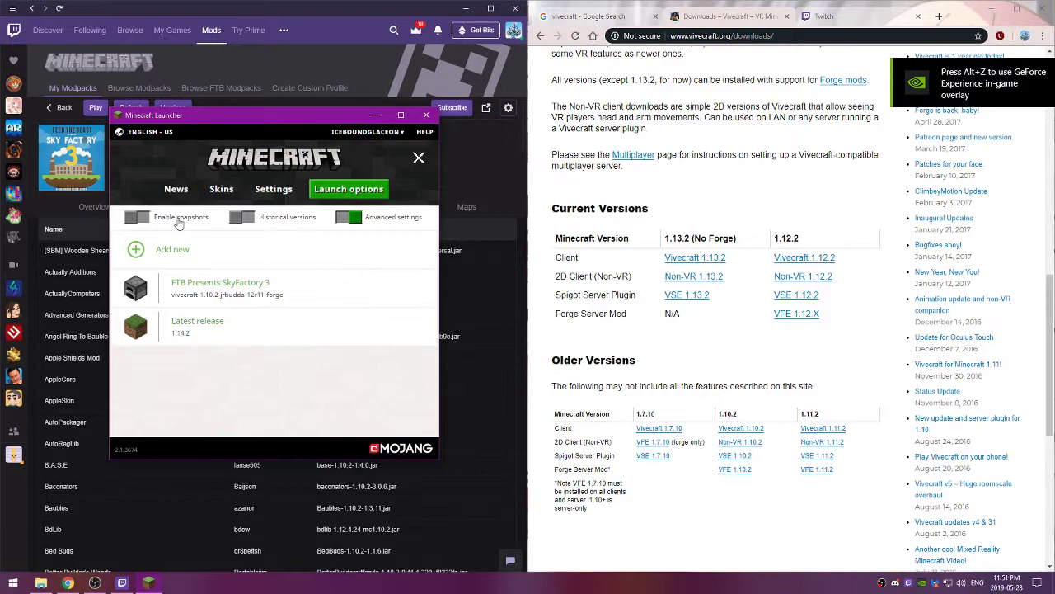
click(175, 188)
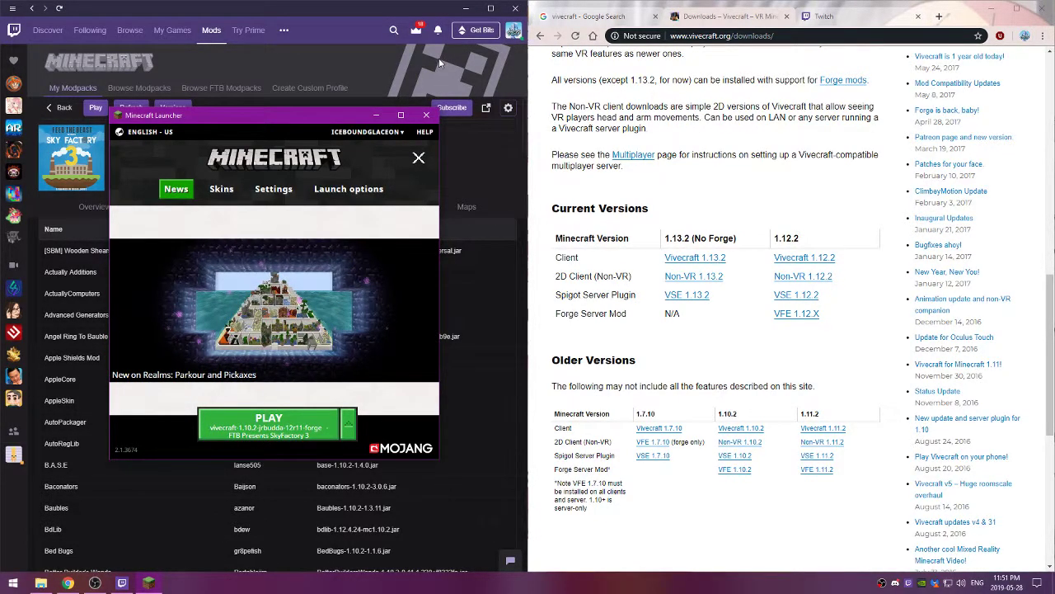
drag(306, 116, 392, 224)
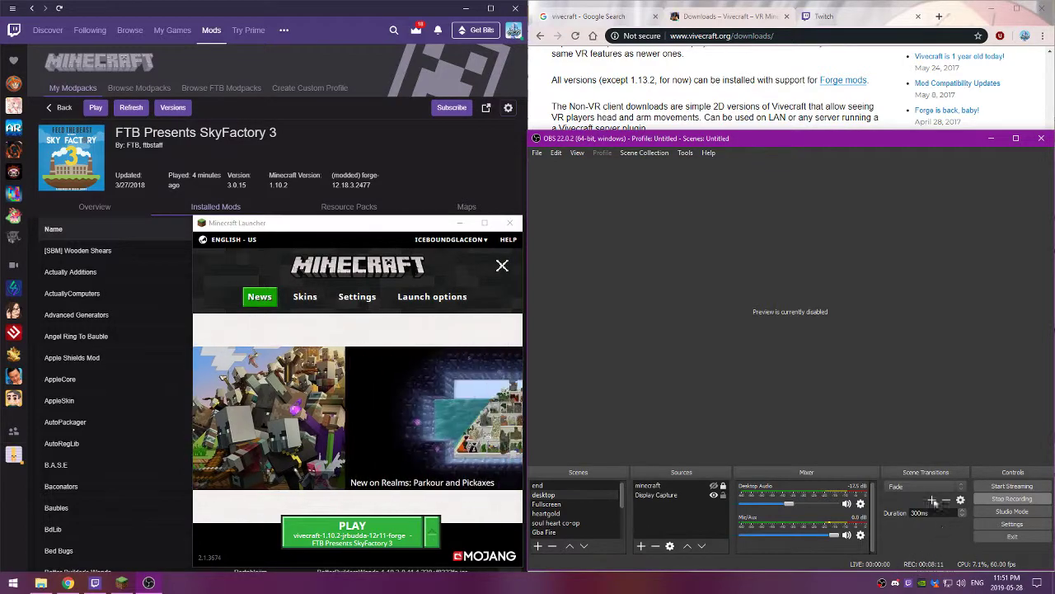
click(419, 222)
click(785, 252)
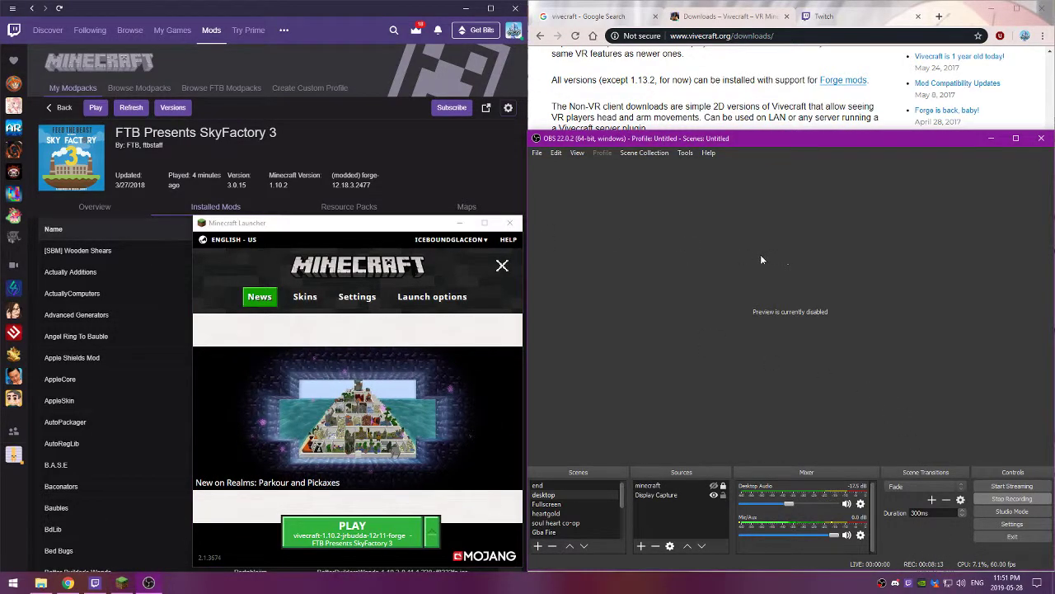